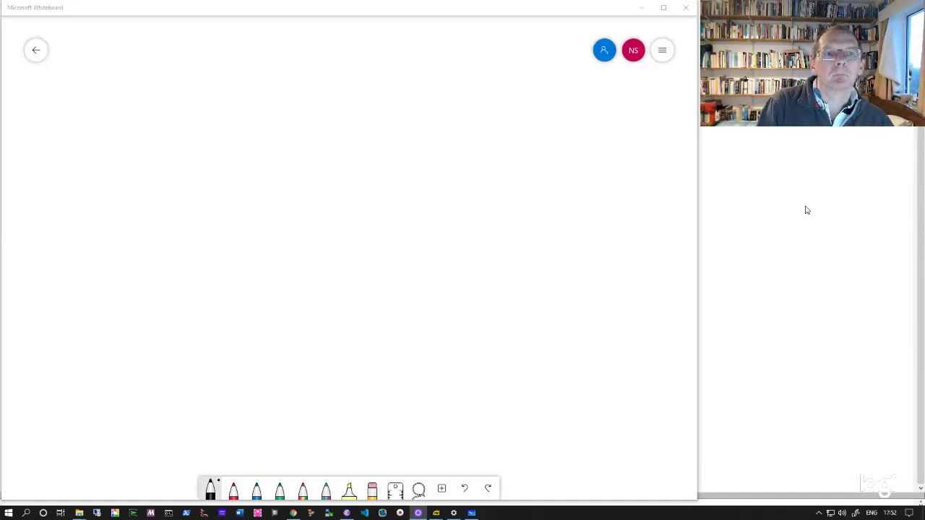
Step: Handwrite 'Lemma: let A →α B →β C be a short' across the top line
{"action": "mouse_move", "coordinate": [87, 48]}
{"action": "left_mouse_down"}
{"action": "mouse_move", "coordinate": [96, 64]}
{"action": "mouse_move", "coordinate": [205, 62]}
{"action": "mouse_move", "coordinate": [214, 49]}
{"action": "mouse_move", "coordinate": [241, 62]}
{"action": "mouse_move", "coordinate": [286, 50]}
{"action": "mouse_move", "coordinate": [259, 45]}
{"action": "mouse_move", "coordinate": [268, 42]}
{"action": "mouse_move", "coordinate": [295, 61]}
{"action": "mouse_move", "coordinate": [353, 53]}
{"action": "mouse_move", "coordinate": [349, 59]}
{"action": "mouse_move", "coordinate": [331, 40]}
{"action": "mouse_move", "coordinate": [333, 52]}
{"action": "mouse_move", "coordinate": [410, 56]}
{"action": "left_mouse_up"}
{"action": "left_click", "coordinate": [165, 54]}
{"action": "left_click", "coordinate": [166, 61]}
{"action": "left_click_drag", "start_coordinate": [420, 52], "coordinate": [499, 55]}
{"action": "left_click_drag", "start_coordinate": [506, 50], "coordinate": [520, 45]}
{"action": "mouse_move", "coordinate": [524, 34]}
{"action": "left_mouse_down"}
{"action": "mouse_move", "coordinate": [526, 53]}
{"action": "mouse_move", "coordinate": [530, 43]}
{"action": "left_mouse_up"}
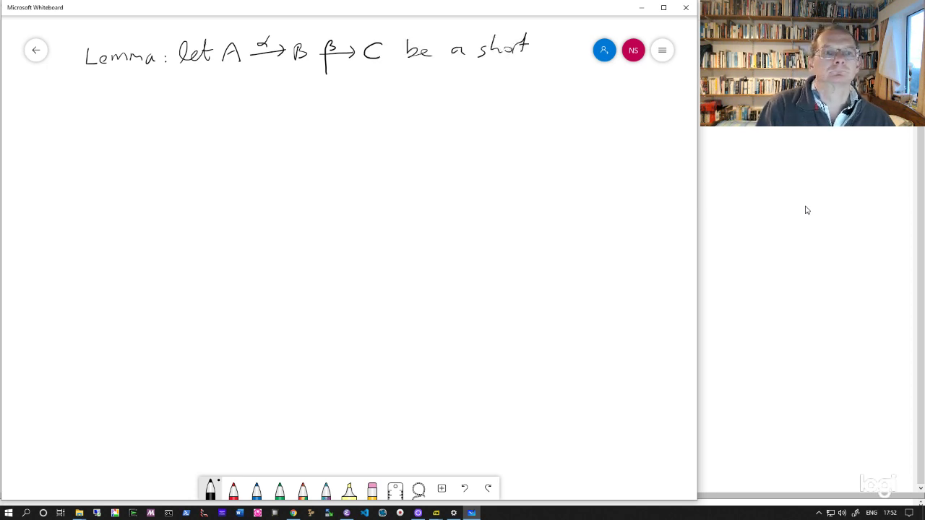
Step: Write 'exact sequence.' on the second line to finish the sentence
{"action": "left_click_drag", "start_coordinate": [97, 86], "coordinate": [104, 88]}
{"action": "left_click_drag", "start_coordinate": [110, 87], "coordinate": [134, 91]}
{"action": "left_click_drag", "start_coordinate": [134, 85], "coordinate": [145, 90]}
{"action": "mouse_move", "coordinate": [147, 77]}
{"action": "left_mouse_down"}
{"action": "mouse_move", "coordinate": [149, 92]}
{"action": "mouse_move", "coordinate": [154, 83]}
{"action": "mouse_move", "coordinate": [177, 91]}
{"action": "left_mouse_up"}
{"action": "mouse_move", "coordinate": [185, 87]}
{"action": "left_mouse_down"}
{"action": "mouse_move", "coordinate": [198, 100]}
{"action": "mouse_move", "coordinate": [214, 88]}
{"action": "left_mouse_up"}
{"action": "left_click_drag", "start_coordinate": [216, 85], "coordinate": [222, 88]}
{"action": "left_click_drag", "start_coordinate": [225, 89], "coordinate": [232, 89]}
{"action": "left_click_drag", "start_coordinate": [237, 83], "coordinate": [246, 88]}
{"action": "left_click", "coordinate": [253, 85]}
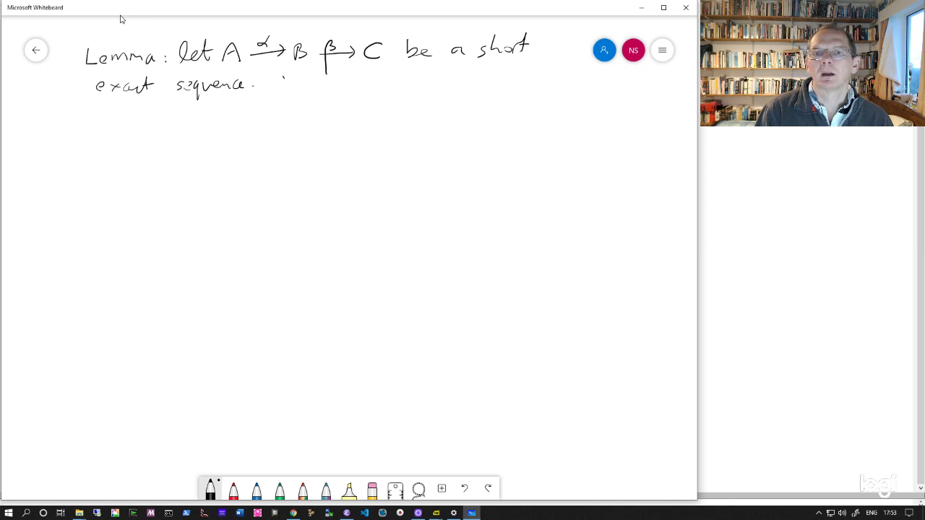
Step: Write 'Then α gives an isomorphism' after the full stop
{"action": "mouse_move", "coordinate": [273, 76]}
{"action": "left_mouse_down"}
{"action": "mouse_move", "coordinate": [300, 94]}
{"action": "mouse_move", "coordinate": [317, 88]}
{"action": "left_mouse_up"}
{"action": "mouse_move", "coordinate": [329, 90]}
{"action": "left_mouse_down"}
{"action": "mouse_move", "coordinate": [343, 82]}
{"action": "mouse_move", "coordinate": [346, 91]}
{"action": "left_mouse_up"}
{"action": "mouse_move", "coordinate": [371, 82]}
{"action": "left_mouse_down"}
{"action": "mouse_move", "coordinate": [365, 96]}
{"action": "mouse_move", "coordinate": [401, 83]}
{"action": "mouse_move", "coordinate": [490, 81]}
{"action": "mouse_move", "coordinate": [499, 94]}
{"action": "left_mouse_up"}
{"action": "left_click_drag", "start_coordinate": [503, 75], "coordinate": [542, 74]}
Step: Write 'A → img(α) = α(A) ≤ B &' on the third line
{"action": "mouse_move", "coordinate": [100, 128]}
{"action": "left_mouse_down"}
{"action": "mouse_move", "coordinate": [106, 112]}
{"action": "mouse_move", "coordinate": [113, 127]}
{"action": "left_mouse_up"}
{"action": "mouse_move", "coordinate": [102, 121]}
{"action": "left_mouse_down"}
{"action": "mouse_move", "coordinate": [180, 121]}
{"action": "mouse_move", "coordinate": [182, 133]}
{"action": "mouse_move", "coordinate": [195, 126]}
{"action": "left_mouse_up"}
{"action": "mouse_move", "coordinate": [206, 114]}
{"action": "left_mouse_down"}
{"action": "mouse_move", "coordinate": [205, 124]}
{"action": "mouse_move", "coordinate": [229, 116]}
{"action": "left_mouse_up"}
{"action": "mouse_move", "coordinate": [219, 121]}
{"action": "left_mouse_down"}
{"action": "mouse_move", "coordinate": [255, 125]}
{"action": "mouse_move", "coordinate": [272, 117]}
{"action": "left_mouse_up"}
{"action": "mouse_move", "coordinate": [273, 107]}
{"action": "left_mouse_down"}
{"action": "mouse_move", "coordinate": [275, 123]}
{"action": "mouse_move", "coordinate": [314, 108]}
{"action": "mouse_move", "coordinate": [309, 119]}
{"action": "left_mouse_up"}
{"action": "left_click_drag", "start_coordinate": [297, 122], "coordinate": [319, 122]}
{"action": "left_click_drag", "start_coordinate": [320, 110], "coordinate": [319, 123]}
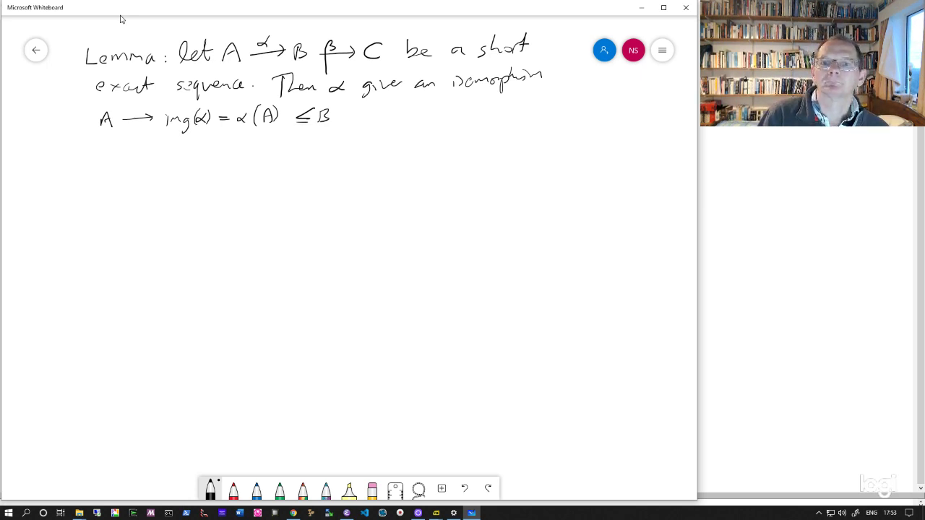
{"action": "mouse_move", "coordinate": [374, 112]}
{"action": "left_mouse_down"}
{"action": "mouse_move", "coordinate": [461, 101]}
{"action": "mouse_move", "coordinate": [532, 110]}
{"action": "left_mouse_up"}
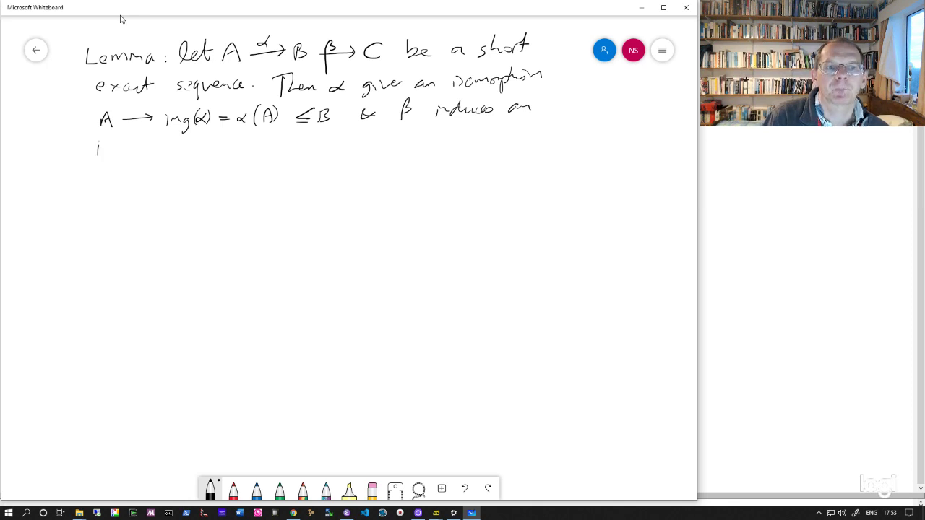
Step: Write 'isomorphism β̄: B/α(A) ≅ C.' and begin 'Moreover,' on the fourth line
{"action": "mouse_move", "coordinate": [108, 144]}
{"action": "left_mouse_down"}
{"action": "mouse_move", "coordinate": [114, 153]}
{"action": "mouse_move", "coordinate": [152, 147]}
{"action": "left_mouse_up"}
{"action": "mouse_move", "coordinate": [154, 145]}
{"action": "left_mouse_down"}
{"action": "mouse_move", "coordinate": [156, 161]}
{"action": "mouse_move", "coordinate": [168, 148]}
{"action": "mouse_move", "coordinate": [230, 149]}
{"action": "mouse_move", "coordinate": [233, 134]}
{"action": "left_mouse_up"}
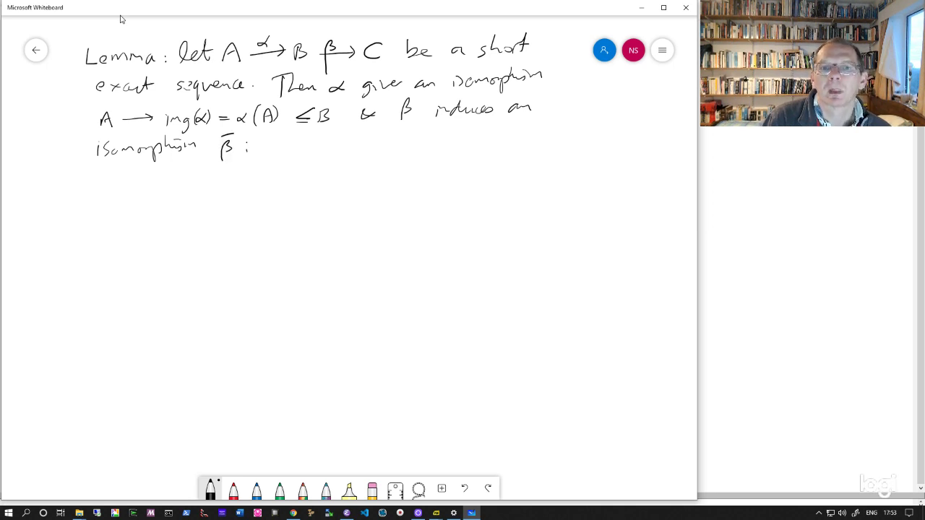
{"action": "left_click_drag", "start_coordinate": [273, 135], "coordinate": [286, 153]}
{"action": "mouse_move", "coordinate": [295, 147]}
{"action": "left_mouse_down"}
{"action": "mouse_move", "coordinate": [304, 140]}
{"action": "mouse_move", "coordinate": [310, 151]}
{"action": "left_mouse_up"}
{"action": "left_click_drag", "start_coordinate": [313, 151], "coordinate": [322, 144]}
{"action": "mouse_move", "coordinate": [326, 135]}
{"action": "left_mouse_down"}
{"action": "mouse_move", "coordinate": [327, 151]}
{"action": "mouse_move", "coordinate": [363, 139]}
{"action": "mouse_move", "coordinate": [354, 148]}
{"action": "mouse_move", "coordinate": [439, 145]}
{"action": "left_mouse_up"}
{"action": "left_click", "coordinate": [383, 135]}
{"action": "left_click", "coordinate": [401, 143]}
{"action": "left_click_drag", "start_coordinate": [449, 137], "coordinate": [506, 136]}
Step: Finish 'Moreover,' and write 'B is finite iff both A & C are finite,' on line five
{"action": "left_click_drag", "start_coordinate": [514, 139], "coordinate": [511, 144]}
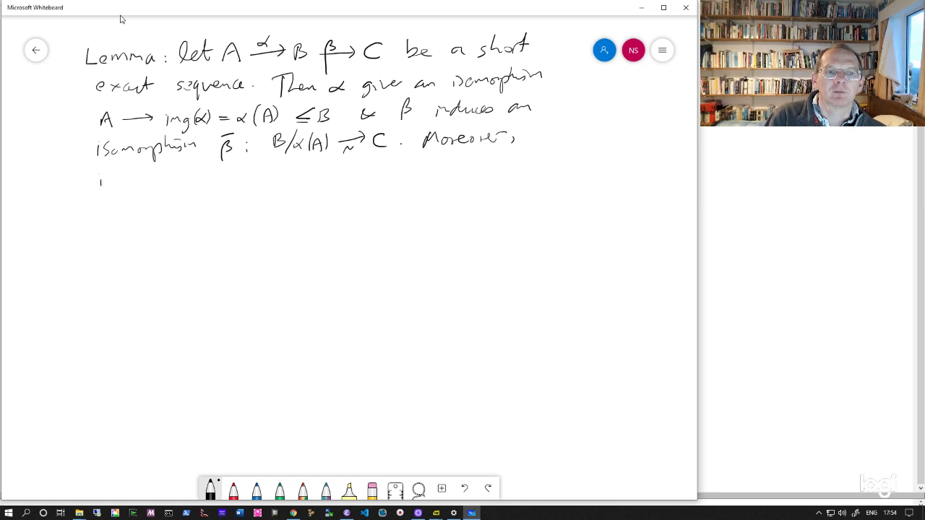
{"action": "mouse_move", "coordinate": [101, 174]}
{"action": "left_mouse_down"}
{"action": "mouse_move", "coordinate": [102, 185]}
{"action": "mouse_move", "coordinate": [147, 184]}
{"action": "mouse_move", "coordinate": [175, 171]}
{"action": "mouse_move", "coordinate": [223, 182]}
{"action": "left_mouse_up"}
{"action": "left_click", "coordinate": [212, 177]}
{"action": "left_click_drag", "start_coordinate": [214, 175], "coordinate": [279, 177]}
{"action": "mouse_move", "coordinate": [282, 166]}
{"action": "left_mouse_down"}
{"action": "mouse_move", "coordinate": [288, 176]}
{"action": "mouse_move", "coordinate": [339, 179]}
{"action": "left_mouse_up"}
{"action": "mouse_move", "coordinate": [361, 168]}
{"action": "left_mouse_down"}
{"action": "mouse_move", "coordinate": [352, 175]}
{"action": "mouse_move", "coordinate": [365, 177]}
{"action": "left_mouse_up"}
{"action": "left_click_drag", "start_coordinate": [390, 172], "coordinate": [417, 172]}
{"action": "mouse_move", "coordinate": [432, 159]}
{"action": "left_mouse_down"}
{"action": "mouse_move", "coordinate": [426, 178]}
{"action": "mouse_move", "coordinate": [452, 174]}
{"action": "mouse_move", "coordinate": [436, 159]}
{"action": "left_mouse_up"}
{"action": "mouse_move", "coordinate": [455, 159]}
{"action": "left_mouse_down"}
{"action": "mouse_move", "coordinate": [454, 177]}
{"action": "mouse_move", "coordinate": [512, 168]}
{"action": "left_mouse_up"}
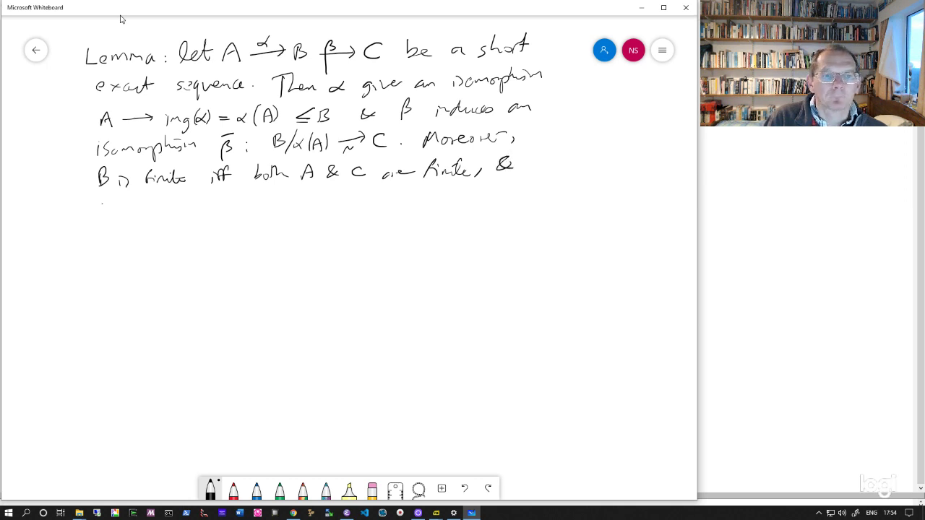
Step: Write '& if so, then |B| = |A|·|C|.' on the sixth line
{"action": "left_click_drag", "start_coordinate": [103, 205], "coordinate": [103, 214]}
{"action": "mouse_move", "coordinate": [116, 198]}
{"action": "left_mouse_down"}
{"action": "mouse_move", "coordinate": [112, 214]}
{"action": "mouse_move", "coordinate": [120, 204]}
{"action": "left_mouse_up"}
{"action": "left_click_drag", "start_coordinate": [145, 207], "coordinate": [141, 218]}
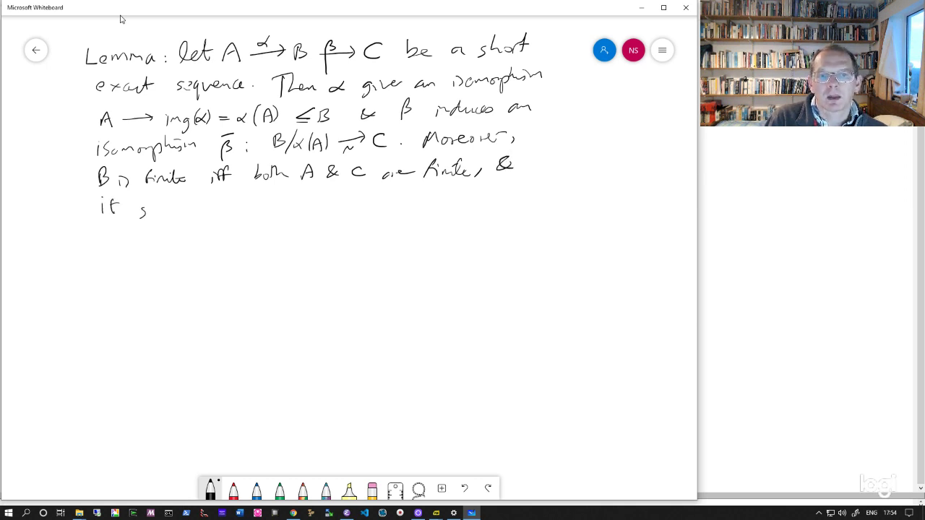
{"action": "mouse_move", "coordinate": [195, 193]}
{"action": "left_mouse_down"}
{"action": "mouse_move", "coordinate": [220, 210]}
{"action": "mouse_move", "coordinate": [278, 207]}
{"action": "left_mouse_up"}
{"action": "mouse_move", "coordinate": [279, 191]}
{"action": "left_mouse_down"}
{"action": "mouse_move", "coordinate": [280, 209]}
{"action": "mouse_move", "coordinate": [295, 204]}
{"action": "left_mouse_up"}
{"action": "left_click_drag", "start_coordinate": [318, 196], "coordinate": [331, 200]}
{"action": "mouse_move", "coordinate": [338, 189]}
{"action": "left_mouse_down"}
{"action": "mouse_move", "coordinate": [338, 210]}
{"action": "mouse_move", "coordinate": [359, 206]}
{"action": "left_mouse_up"}
{"action": "left_click_drag", "start_coordinate": [371, 201], "coordinate": [402, 204]}
{"action": "mouse_move", "coordinate": [409, 186]}
{"action": "left_mouse_down"}
{"action": "mouse_move", "coordinate": [409, 206]}
{"action": "mouse_move", "coordinate": [418, 203]}
{"action": "left_mouse_up"}
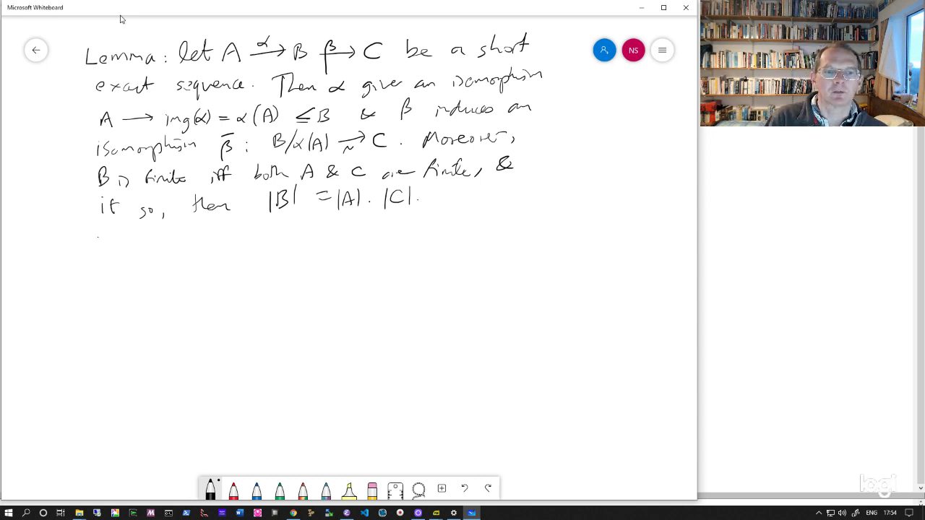
Step: Write 'Proof: Consider α as a morphism A → α(A).' below the lemma
{"action": "left_click_drag", "start_coordinate": [97, 234], "coordinate": [98, 250]}
{"action": "left_click_drag", "start_coordinate": [108, 242], "coordinate": [127, 249]}
{"action": "mouse_move", "coordinate": [133, 233]}
{"action": "left_mouse_down"}
{"action": "mouse_move", "coordinate": [128, 249]}
{"action": "mouse_move", "coordinate": [137, 239]}
{"action": "left_mouse_up"}
{"action": "left_click_drag", "start_coordinate": [143, 245], "coordinate": [195, 241]}
{"action": "left_click_drag", "start_coordinate": [203, 240], "coordinate": [221, 246]}
{"action": "mouse_move", "coordinate": [227, 242]}
{"action": "left_mouse_down"}
{"action": "mouse_move", "coordinate": [229, 230]}
{"action": "mouse_move", "coordinate": [225, 246]}
{"action": "left_mouse_up"}
{"action": "left_click_drag", "start_coordinate": [233, 243], "coordinate": [250, 238]}
{"action": "mouse_move", "coordinate": [275, 236]}
{"action": "left_mouse_down"}
{"action": "mouse_move", "coordinate": [277, 245]}
{"action": "mouse_move", "coordinate": [418, 232]}
{"action": "left_mouse_up"}
{"action": "left_click_drag", "start_coordinate": [423, 241], "coordinate": [444, 231]}
{"action": "left_click_drag", "start_coordinate": [447, 227], "coordinate": [543, 230]}
{"action": "mouse_move", "coordinate": [553, 215]}
{"action": "left_mouse_down"}
{"action": "mouse_move", "coordinate": [550, 230]}
{"action": "mouse_move", "coordinate": [566, 230]}
{"action": "left_mouse_up"}
{"action": "left_click_drag", "start_coordinate": [556, 225], "coordinate": [574, 231]}
{"action": "left_click", "coordinate": [584, 226]}
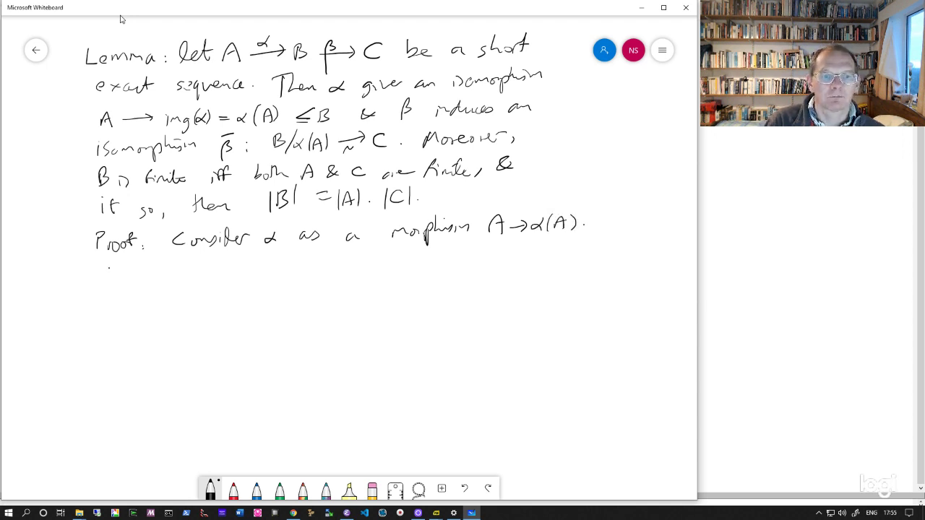
Step: Write 'Then it is injective (by defn. of a S.E.S)' on the next line
{"action": "left_click_drag", "start_coordinate": [104, 262], "coordinate": [120, 260]}
{"action": "mouse_move", "coordinate": [110, 262]}
{"action": "left_mouse_down"}
{"action": "mouse_move", "coordinate": [109, 275]}
{"action": "mouse_move", "coordinate": [161, 275]}
{"action": "left_mouse_up"}
{"action": "mouse_move", "coordinate": [166, 258]}
{"action": "left_mouse_down"}
{"action": "mouse_move", "coordinate": [167, 274]}
{"action": "mouse_move", "coordinate": [197, 275]}
{"action": "left_mouse_up"}
{"action": "mouse_move", "coordinate": [230, 265]}
{"action": "left_mouse_down"}
{"action": "mouse_move", "coordinate": [249, 278]}
{"action": "mouse_move", "coordinate": [268, 271]}
{"action": "left_mouse_up"}
{"action": "mouse_move", "coordinate": [273, 253]}
{"action": "left_mouse_down"}
{"action": "mouse_move", "coordinate": [278, 271]}
{"action": "mouse_move", "coordinate": [332, 269]}
{"action": "left_mouse_up"}
{"action": "mouse_move", "coordinate": [335, 264]}
{"action": "left_mouse_down"}
{"action": "mouse_move", "coordinate": [339, 276]}
{"action": "mouse_move", "coordinate": [456, 255]}
{"action": "left_mouse_up"}
{"action": "left_click", "coordinate": [418, 261]}
{"action": "mouse_move", "coordinate": [467, 246]}
{"action": "left_mouse_down"}
{"action": "mouse_move", "coordinate": [460, 257]}
{"action": "mouse_move", "coordinate": [487, 259]}
{"action": "left_mouse_up"}
{"action": "mouse_move", "coordinate": [519, 246]}
{"action": "left_mouse_down"}
{"action": "mouse_move", "coordinate": [511, 255]}
{"action": "mouse_move", "coordinate": [557, 249]}
{"action": "mouse_move", "coordinate": [578, 257]}
{"action": "left_mouse_up"}
{"action": "left_click", "coordinate": [525, 257]}
{"action": "left_click", "coordinate": [567, 255]}
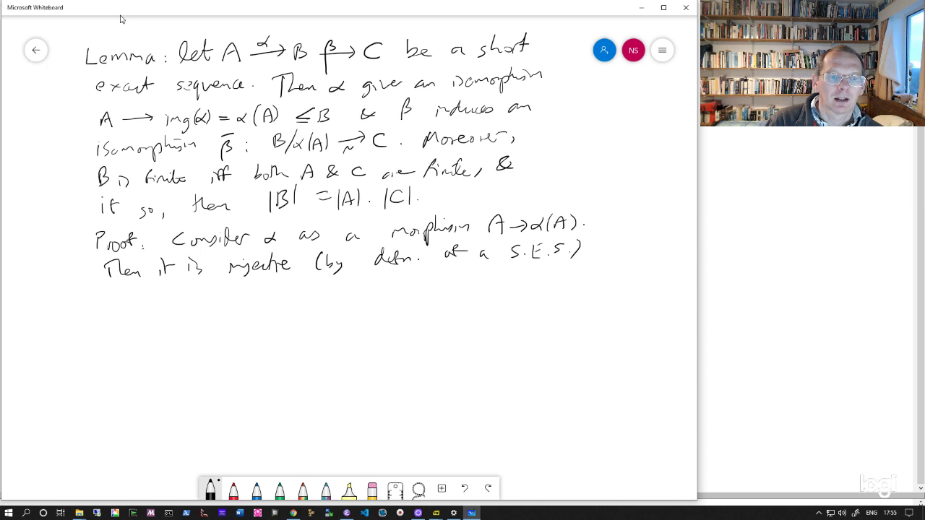
Step: Write '& surjective (by defn. of α(A)), so it gives' on a new line
{"action": "mouse_move", "coordinate": [116, 303]}
{"action": "left_mouse_down"}
{"action": "mouse_move", "coordinate": [106, 295]}
{"action": "mouse_move", "coordinate": [170, 312]}
{"action": "mouse_move", "coordinate": [190, 289]}
{"action": "mouse_move", "coordinate": [244, 306]}
{"action": "left_mouse_up"}
{"action": "mouse_move", "coordinate": [256, 286]}
{"action": "left_mouse_down"}
{"action": "mouse_move", "coordinate": [268, 311]}
{"action": "mouse_move", "coordinate": [309, 283]}
{"action": "mouse_move", "coordinate": [319, 299]}
{"action": "mouse_move", "coordinate": [356, 291]}
{"action": "left_mouse_up"}
{"action": "mouse_move", "coordinate": [367, 283]}
{"action": "left_mouse_down"}
{"action": "mouse_move", "coordinate": [362, 301]}
{"action": "mouse_move", "coordinate": [390, 298]}
{"action": "left_mouse_up"}
{"action": "mouse_move", "coordinate": [397, 284]}
{"action": "left_mouse_down"}
{"action": "mouse_move", "coordinate": [395, 300]}
{"action": "mouse_move", "coordinate": [412, 298]}
{"action": "left_mouse_up"}
{"action": "left_click_drag", "start_coordinate": [415, 280], "coordinate": [418, 297]}
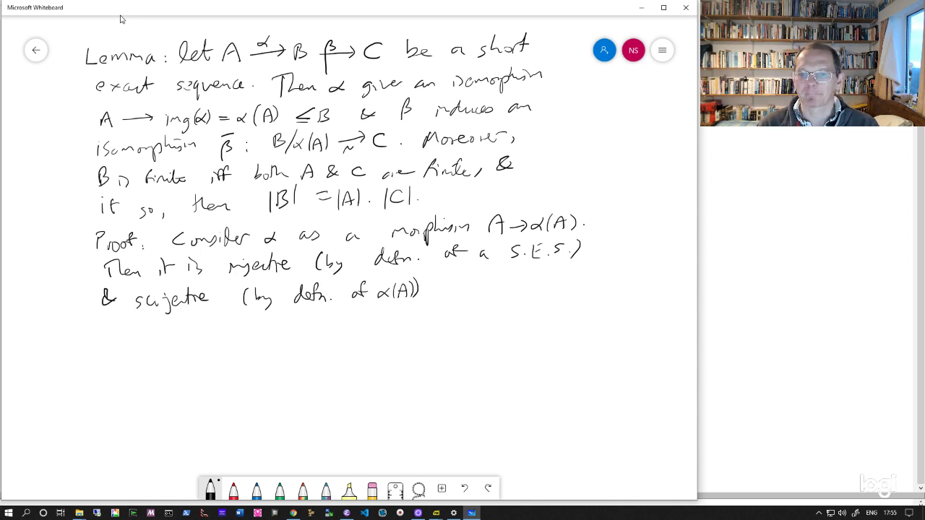
{"action": "mouse_move", "coordinate": [426, 293]}
{"action": "left_mouse_down"}
{"action": "mouse_move", "coordinate": [424, 303]}
{"action": "mouse_move", "coordinate": [445, 297]}
{"action": "left_mouse_up"}
{"action": "left_click_drag", "start_coordinate": [456, 291], "coordinate": [486, 292]}
{"action": "mouse_move", "coordinate": [491, 279]}
{"action": "left_mouse_down"}
{"action": "mouse_move", "coordinate": [494, 293]}
{"action": "mouse_move", "coordinate": [517, 298]}
{"action": "mouse_move", "coordinate": [551, 289]}
{"action": "left_mouse_up"}
{"action": "left_click_drag", "start_coordinate": [560, 285], "coordinate": [555, 293]}
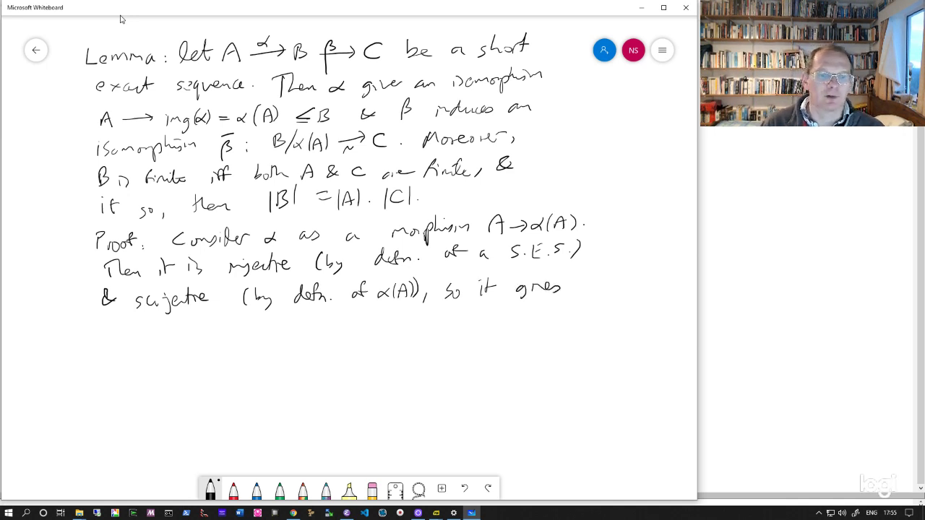
Step: Write 'an isomorphism A ≅ α(A)' on the following line
{"action": "left_click_drag", "start_coordinate": [116, 327], "coordinate": [128, 332]}
{"action": "left_click_drag", "start_coordinate": [160, 327], "coordinate": [177, 334]}
{"action": "mouse_move", "coordinate": [186, 327]}
{"action": "left_mouse_down"}
{"action": "mouse_move", "coordinate": [233, 329]}
{"action": "mouse_move", "coordinate": [239, 338]}
{"action": "mouse_move", "coordinate": [318, 313]}
{"action": "mouse_move", "coordinate": [325, 331]}
{"action": "mouse_move", "coordinate": [360, 320]}
{"action": "left_mouse_up"}
{"action": "left_click_drag", "start_coordinate": [345, 331], "coordinate": [380, 328]}
{"action": "mouse_move", "coordinate": [391, 311]}
{"action": "left_mouse_down"}
{"action": "mouse_move", "coordinate": [390, 328]}
{"action": "mouse_move", "coordinate": [401, 313]}
{"action": "left_mouse_up"}
{"action": "left_click_drag", "start_coordinate": [401, 312], "coordinate": [405, 321]}
{"action": "left_click_drag", "start_coordinate": [409, 310], "coordinate": [410, 328]}
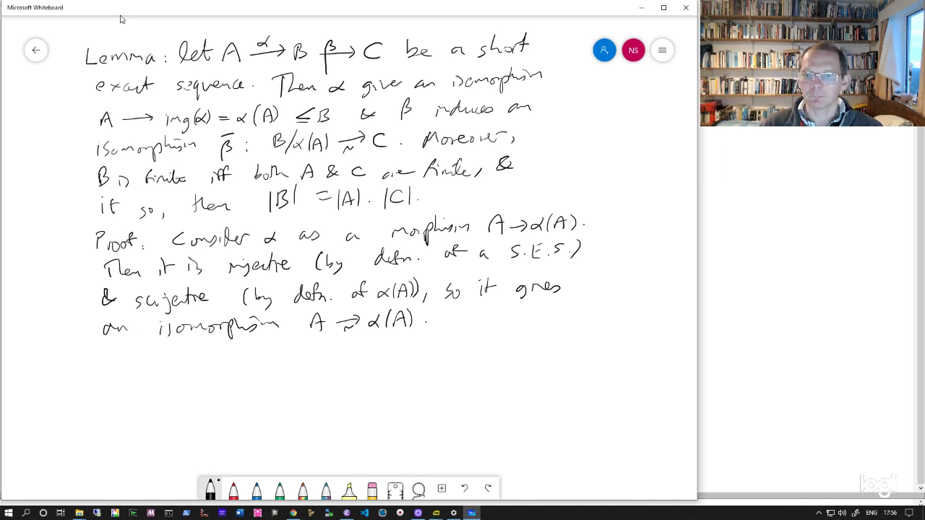
Step: Write 'We now want to define β̄: B/α(A) → C by' after α(A)
{"action": "mouse_move", "coordinate": [458, 309]}
{"action": "left_mouse_down"}
{"action": "mouse_move", "coordinate": [467, 322]}
{"action": "mouse_move", "coordinate": [527, 315]}
{"action": "left_mouse_up"}
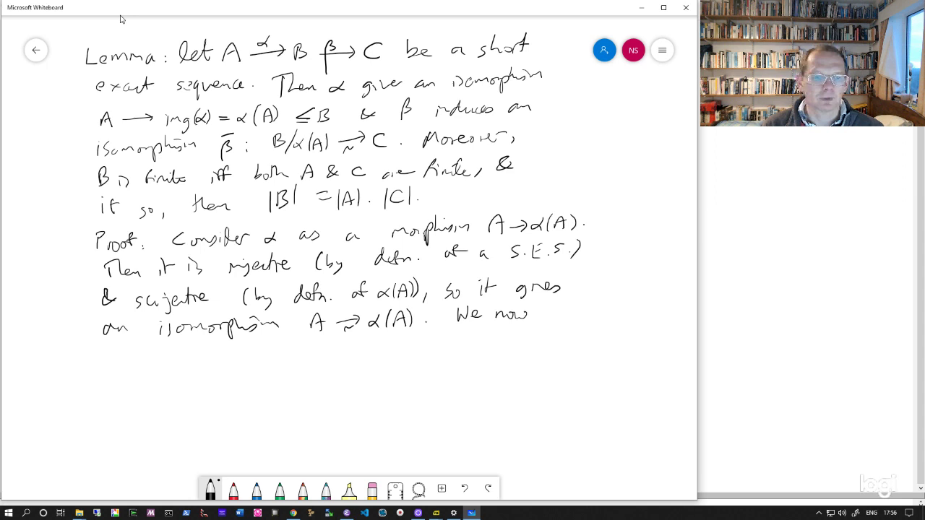
{"action": "mouse_move", "coordinate": [109, 356]}
{"action": "left_mouse_down"}
{"action": "mouse_move", "coordinate": [134, 360]}
{"action": "mouse_move", "coordinate": [148, 346]}
{"action": "mouse_move", "coordinate": [179, 364]}
{"action": "mouse_move", "coordinate": [184, 355]}
{"action": "left_mouse_up"}
{"action": "left_click_drag", "start_coordinate": [191, 357], "coordinate": [190, 357]}
{"action": "mouse_move", "coordinate": [213, 353]}
{"action": "left_mouse_down"}
{"action": "mouse_move", "coordinate": [210, 365]}
{"action": "mouse_move", "coordinate": [256, 362]}
{"action": "mouse_move", "coordinate": [304, 338]}
{"action": "mouse_move", "coordinate": [335, 355]}
{"action": "mouse_move", "coordinate": [330, 361]}
{"action": "mouse_move", "coordinate": [343, 351]}
{"action": "mouse_move", "coordinate": [341, 363]}
{"action": "left_mouse_up"}
{"action": "left_click", "coordinate": [309, 352]}
{"action": "left_click", "coordinate": [309, 363]}
{"action": "left_click_drag", "start_coordinate": [357, 345], "coordinate": [357, 357]}
{"action": "mouse_move", "coordinate": [369, 341]}
{"action": "left_mouse_down"}
{"action": "mouse_move", "coordinate": [368, 362]}
{"action": "mouse_move", "coordinate": [382, 353]}
{"action": "left_mouse_up"}
{"action": "mouse_move", "coordinate": [383, 342]}
{"action": "left_mouse_down"}
{"action": "mouse_move", "coordinate": [385, 362]}
{"action": "mouse_move", "coordinate": [421, 348]}
{"action": "mouse_move", "coordinate": [488, 352]}
{"action": "left_mouse_up"}
{"action": "left_click_drag", "start_coordinate": [493, 345], "coordinate": [504, 357]}
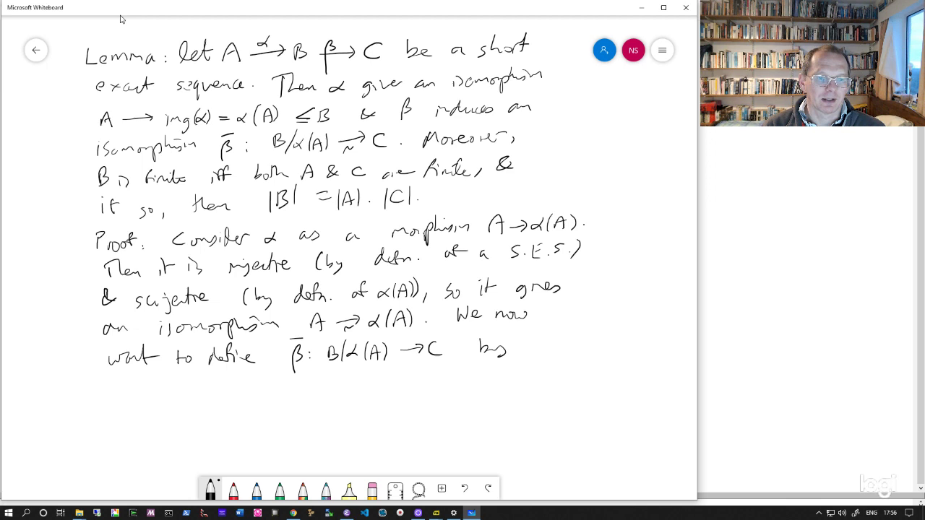
Step: Write the formula 'β̄(b+α(A)) = β(b).' on the next line
{"action": "mouse_move", "coordinate": [110, 386]}
{"action": "left_mouse_down"}
{"action": "mouse_move", "coordinate": [107, 405]}
{"action": "mouse_move", "coordinate": [117, 377]}
{"action": "mouse_move", "coordinate": [126, 401]}
{"action": "left_mouse_up"}
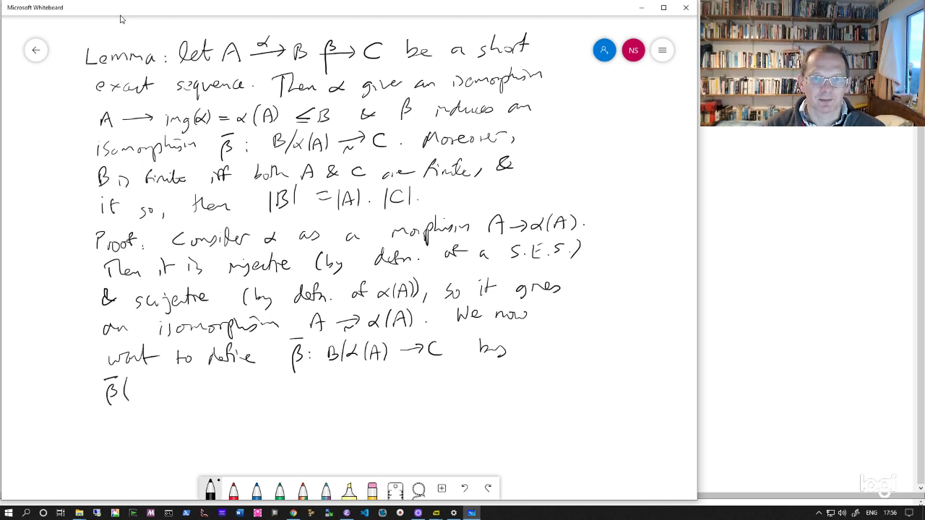
{"action": "left_click_drag", "start_coordinate": [138, 378], "coordinate": [139, 397]}
{"action": "left_click_drag", "start_coordinate": [154, 388], "coordinate": [160, 392]}
{"action": "mouse_move", "coordinate": [178, 386]}
{"action": "left_mouse_down"}
{"action": "mouse_move", "coordinate": [178, 396]}
{"action": "mouse_move", "coordinate": [205, 393]}
{"action": "left_mouse_up"}
{"action": "mouse_move", "coordinate": [208, 372]}
{"action": "left_mouse_down"}
{"action": "mouse_move", "coordinate": [210, 393]}
{"action": "mouse_move", "coordinate": [276, 394]}
{"action": "left_mouse_up"}
{"action": "left_click_drag", "start_coordinate": [283, 375], "coordinate": [287, 390]}
{"action": "left_click_drag", "start_coordinate": [292, 375], "coordinate": [295, 388]}
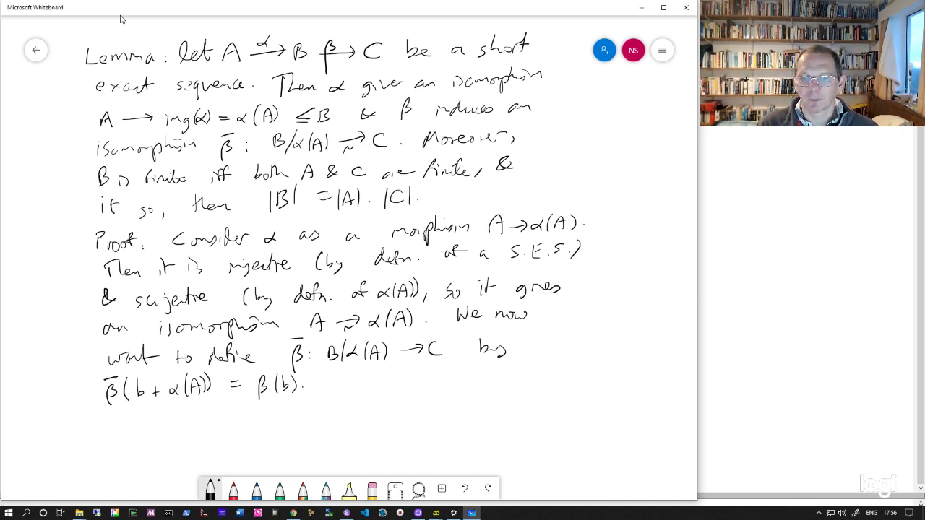
Step: Write 'Suppose b+α(A) = b'+α(A)' after the definition
{"action": "mouse_move", "coordinate": [343, 384]}
{"action": "left_mouse_down"}
{"action": "mouse_move", "coordinate": [333, 392]}
{"action": "mouse_move", "coordinate": [365, 397]}
{"action": "mouse_move", "coordinate": [458, 383]}
{"action": "left_mouse_up"}
{"action": "mouse_move", "coordinate": [466, 367]}
{"action": "left_mouse_down"}
{"action": "mouse_move", "coordinate": [464, 387]}
{"action": "mouse_move", "coordinate": [478, 379]}
{"action": "left_mouse_up"}
{"action": "mouse_move", "coordinate": [480, 366]}
{"action": "left_mouse_down"}
{"action": "mouse_move", "coordinate": [483, 386]}
{"action": "mouse_move", "coordinate": [504, 371]}
{"action": "left_mouse_up"}
{"action": "mouse_move", "coordinate": [509, 364]}
{"action": "left_mouse_down"}
{"action": "mouse_move", "coordinate": [514, 379]}
{"action": "mouse_move", "coordinate": [545, 379]}
{"action": "left_mouse_up"}
{"action": "mouse_move", "coordinate": [553, 363]}
{"action": "left_mouse_down"}
{"action": "mouse_move", "coordinate": [551, 380]}
{"action": "mouse_move", "coordinate": [569, 383]}
{"action": "left_mouse_up"}
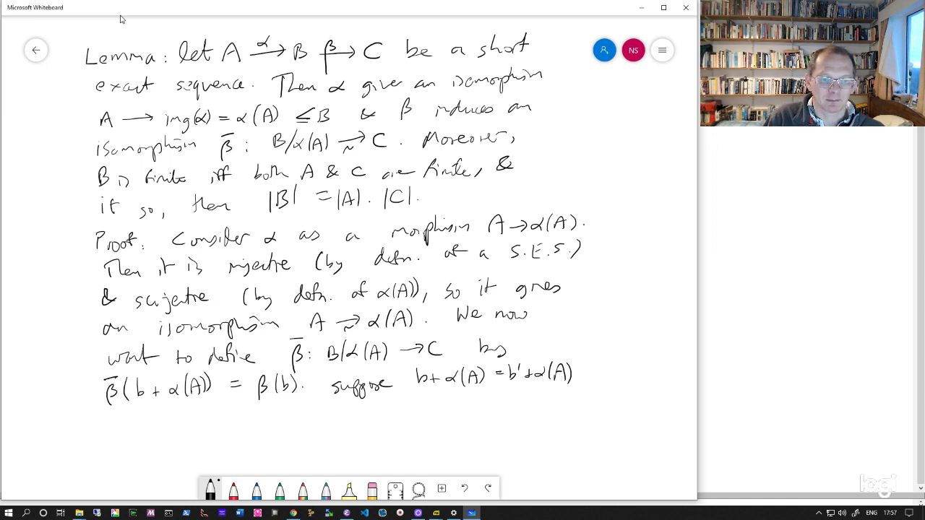
Step: Handwrite 'Then b′ = b+α(a) for some a ∈ A.' on a new line
{"action": "mouse_move", "coordinate": [115, 417]}
{"action": "left_mouse_down"}
{"action": "mouse_move", "coordinate": [116, 429]}
{"action": "mouse_move", "coordinate": [124, 412]}
{"action": "left_mouse_up"}
{"action": "left_click_drag", "start_coordinate": [125, 414], "coordinate": [145, 427]}
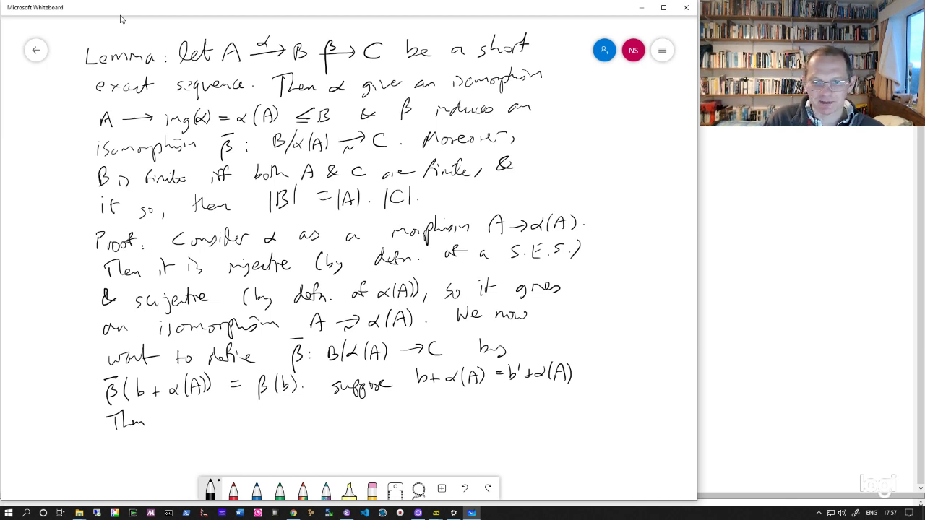
{"action": "mouse_move", "coordinate": [176, 410]}
{"action": "left_mouse_down"}
{"action": "mouse_move", "coordinate": [182, 423]}
{"action": "mouse_move", "coordinate": [204, 415]}
{"action": "left_mouse_up"}
{"action": "left_click_drag", "start_coordinate": [196, 421], "coordinate": [227, 422]}
{"action": "mouse_move", "coordinate": [236, 413]}
{"action": "left_mouse_down"}
{"action": "mouse_move", "coordinate": [237, 425]}
{"action": "mouse_move", "coordinate": [265, 423]}
{"action": "left_mouse_up"}
{"action": "mouse_move", "coordinate": [274, 413]}
{"action": "left_mouse_down"}
{"action": "mouse_move", "coordinate": [279, 422]}
{"action": "mouse_move", "coordinate": [317, 412]}
{"action": "left_mouse_up"}
{"action": "left_click_drag", "start_coordinate": [322, 411], "coordinate": [337, 412]}
{"action": "mouse_move", "coordinate": [356, 409]}
{"action": "left_mouse_down"}
{"action": "mouse_move", "coordinate": [351, 417]}
{"action": "mouse_move", "coordinate": [379, 416]}
{"action": "left_mouse_up"}
{"action": "left_click_drag", "start_coordinate": [382, 413], "coordinate": [435, 420]}
{"action": "left_click_drag", "start_coordinate": [450, 410], "coordinate": [450, 415]}
{"action": "left_click_drag", "start_coordinate": [459, 420], "coordinate": [467, 402]}
{"action": "left_click_drag", "start_coordinate": [467, 402], "coordinate": [476, 419]}
{"action": "left_click_drag", "start_coordinate": [462, 413], "coordinate": [474, 413]}
{"action": "left_click_drag", "start_coordinate": [481, 416], "coordinate": [483, 417]}
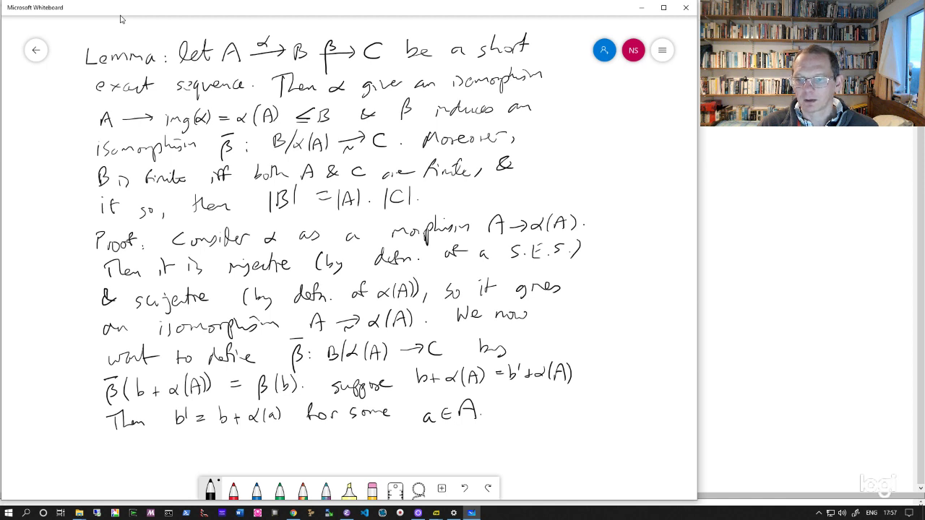
Step: Write 'Thus β(b′) = β(b) + βα(a) = β(b) as βα=0 by exactness'
{"action": "left_click_drag", "start_coordinate": [505, 399], "coordinate": [543, 415]}
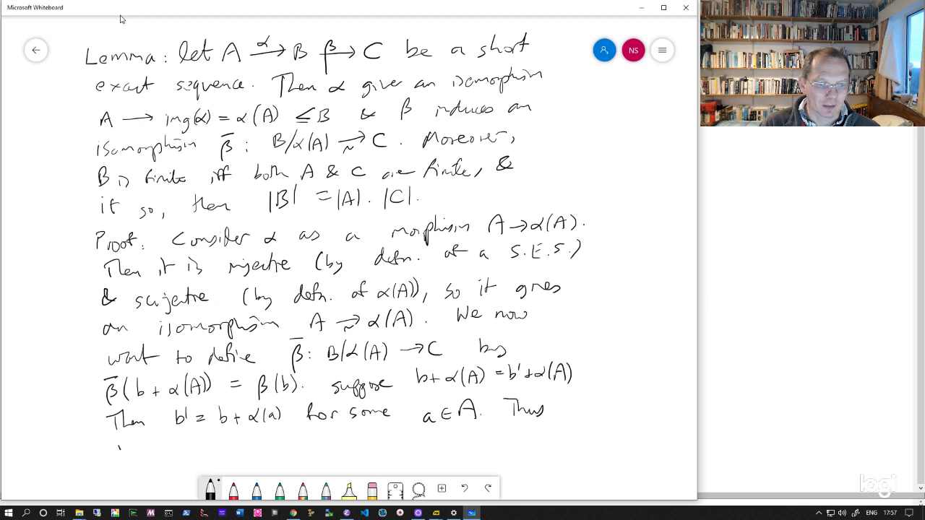
{"action": "mouse_move", "coordinate": [119, 446]}
{"action": "left_mouse_down"}
{"action": "mouse_move", "coordinate": [124, 439]}
{"action": "mouse_move", "coordinate": [137, 448]}
{"action": "left_mouse_up"}
{"action": "left_click_drag", "start_coordinate": [146, 432], "coordinate": [153, 441]}
{"action": "mouse_move", "coordinate": [158, 430]}
{"action": "left_mouse_down"}
{"action": "mouse_move", "coordinate": [159, 443]}
{"action": "mouse_move", "coordinate": [187, 435]}
{"action": "left_mouse_up"}
{"action": "mouse_move", "coordinate": [177, 442]}
{"action": "left_mouse_down"}
{"action": "mouse_move", "coordinate": [207, 432]}
{"action": "mouse_move", "coordinate": [207, 444]}
{"action": "left_mouse_up"}
{"action": "mouse_move", "coordinate": [222, 432]}
{"action": "left_mouse_down"}
{"action": "mouse_move", "coordinate": [219, 447]}
{"action": "mouse_move", "coordinate": [259, 439]}
{"action": "left_mouse_up"}
{"action": "mouse_move", "coordinate": [253, 434]}
{"action": "left_mouse_down"}
{"action": "mouse_move", "coordinate": [254, 444]}
{"action": "mouse_move", "coordinate": [297, 445]}
{"action": "left_mouse_up"}
{"action": "left_click_drag", "start_coordinate": [311, 434], "coordinate": [316, 443]}
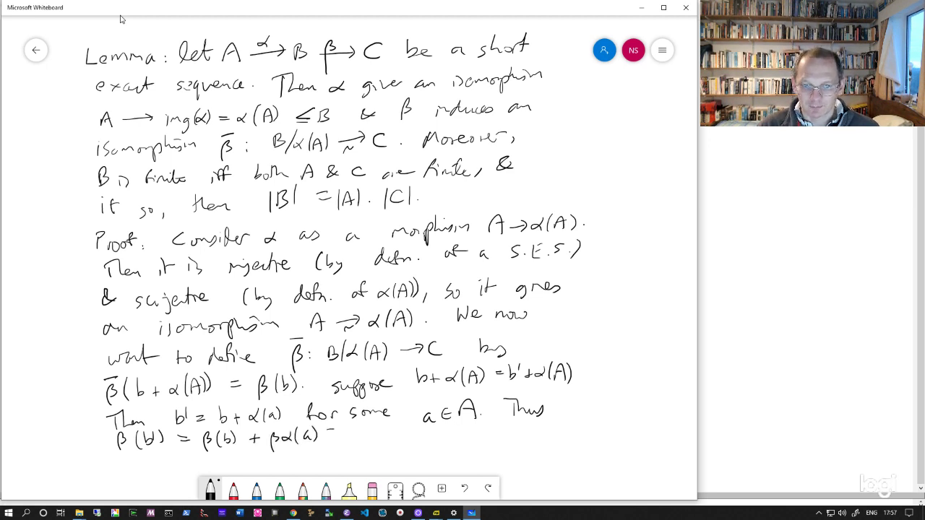
{"action": "left_click_drag", "start_coordinate": [347, 445], "coordinate": [377, 438]}
{"action": "mouse_move", "coordinate": [380, 426]}
{"action": "left_mouse_down"}
{"action": "mouse_move", "coordinate": [383, 444]}
{"action": "mouse_move", "coordinate": [477, 426]}
{"action": "mouse_move", "coordinate": [494, 438]}
{"action": "mouse_move", "coordinate": [505, 431]}
{"action": "left_mouse_up"}
{"action": "left_click_drag", "start_coordinate": [496, 436], "coordinate": [505, 436]}
{"action": "left_click_drag", "start_coordinate": [513, 427], "coordinate": [532, 433]}
{"action": "mouse_move", "coordinate": [536, 428]}
{"action": "left_mouse_down"}
{"action": "mouse_move", "coordinate": [542, 438]}
{"action": "mouse_move", "coordinate": [580, 431]}
{"action": "left_mouse_up"}
{"action": "left_click_drag", "start_coordinate": [584, 425], "coordinate": [594, 429]}
{"action": "mouse_move", "coordinate": [597, 412]}
{"action": "left_mouse_down"}
{"action": "mouse_move", "coordinate": [599, 431]}
{"action": "mouse_move", "coordinate": [615, 415]}
{"action": "left_mouse_up"}
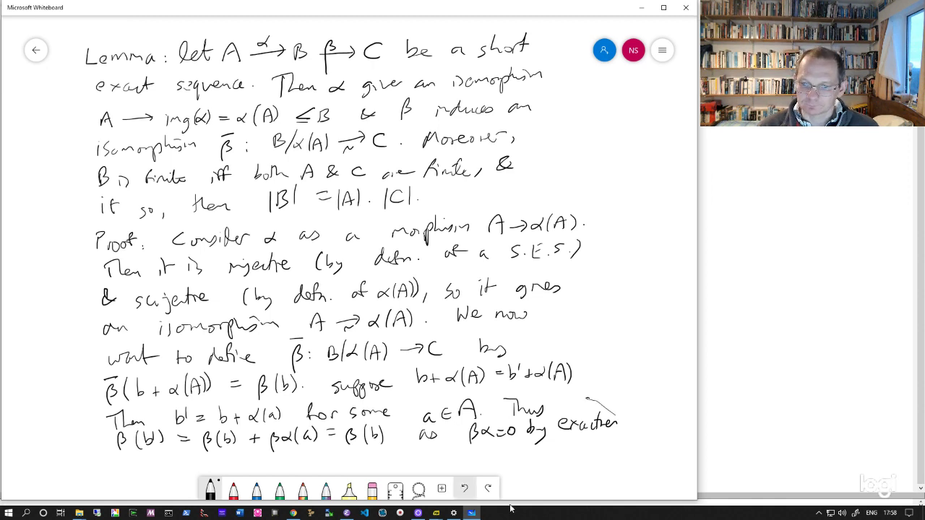
Step: Undo the stray stroke and write 'Thus β̄ is well-defined.' below
{"action": "left_click", "coordinate": [465, 488]}
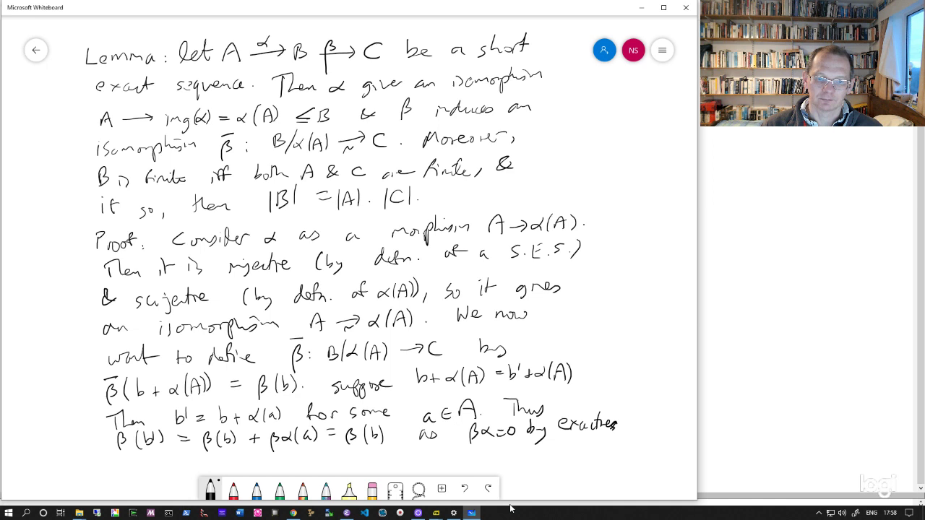
{"action": "mouse_move", "coordinate": [138, 457]}
{"action": "left_mouse_down"}
{"action": "mouse_move", "coordinate": [138, 468]}
{"action": "mouse_move", "coordinate": [166, 465]}
{"action": "mouse_move", "coordinate": [210, 449]}
{"action": "mouse_move", "coordinate": [222, 467]}
{"action": "mouse_move", "coordinate": [298, 465]}
{"action": "mouse_move", "coordinate": [323, 446]}
{"action": "left_mouse_up"}
{"action": "mouse_move", "coordinate": [325, 461]}
{"action": "left_mouse_down"}
{"action": "mouse_move", "coordinate": [336, 466]}
{"action": "mouse_move", "coordinate": [370, 451]}
{"action": "left_mouse_up"}
{"action": "left_click", "coordinate": [377, 463]}
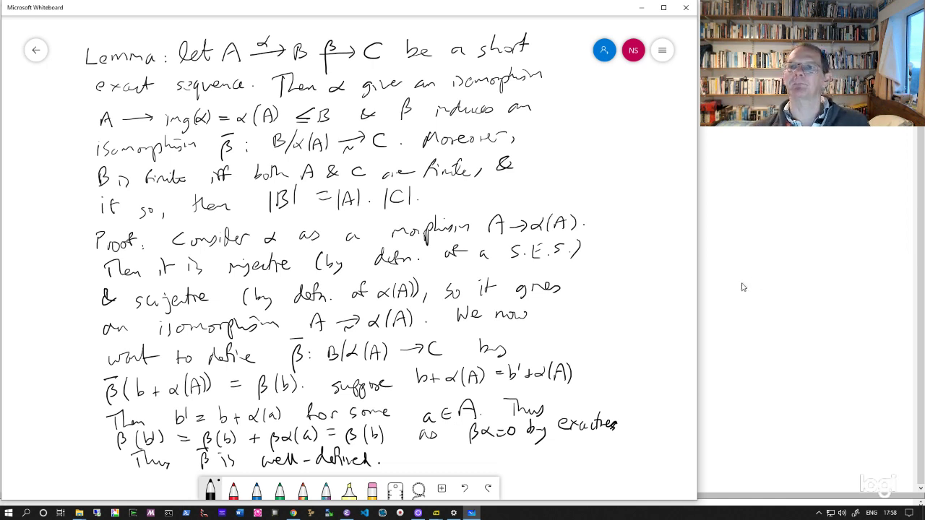
Step: Clear the canvas and write 'We have β̄: B/α(A) → C' at the top
{"action": "left_click", "coordinate": [663, 54]}
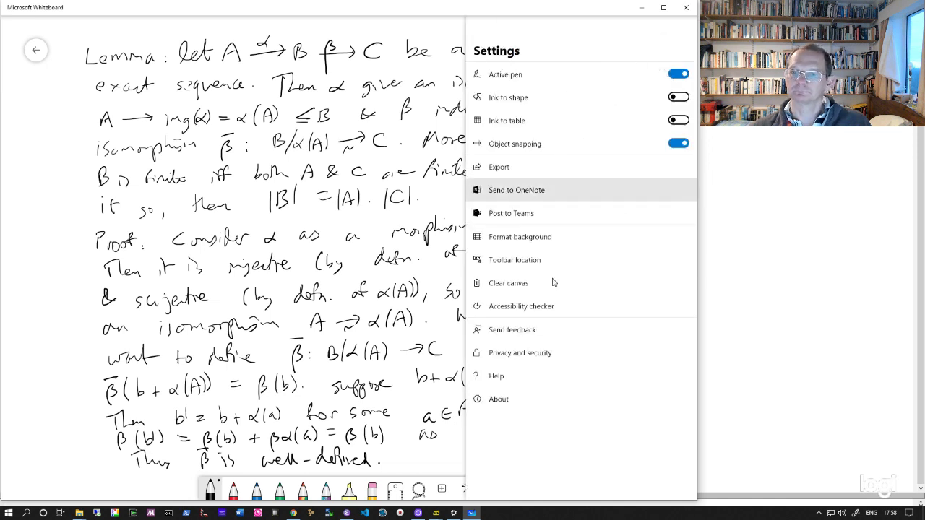
{"action": "left_click", "coordinate": [505, 284]}
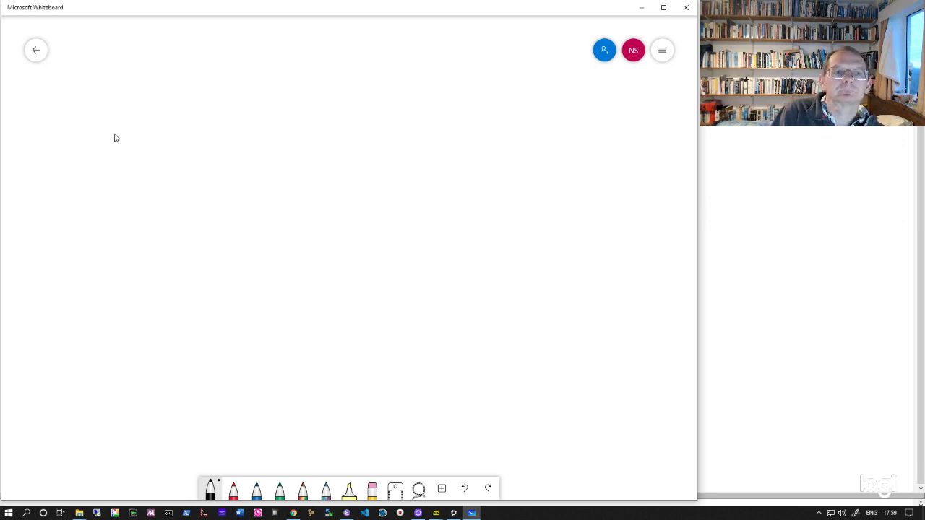
{"action": "left_click_drag", "start_coordinate": [82, 45], "coordinate": [117, 62]}
{"action": "mouse_move", "coordinate": [128, 46]}
{"action": "left_mouse_down"}
{"action": "mouse_move", "coordinate": [130, 64]}
{"action": "mouse_move", "coordinate": [202, 68]}
{"action": "mouse_move", "coordinate": [210, 48]}
{"action": "mouse_move", "coordinate": [248, 62]}
{"action": "left_mouse_up"}
{"action": "mouse_move", "coordinate": [259, 40]}
{"action": "left_mouse_down"}
{"action": "mouse_move", "coordinate": [251, 63]}
{"action": "mouse_move", "coordinate": [271, 66]}
{"action": "left_mouse_up"}
{"action": "left_click_drag", "start_coordinate": [278, 61], "coordinate": [287, 58]}
{"action": "mouse_move", "coordinate": [289, 45]}
{"action": "left_mouse_down"}
{"action": "mouse_move", "coordinate": [291, 62]}
{"action": "mouse_move", "coordinate": [329, 51]}
{"action": "left_mouse_up"}
{"action": "mouse_move", "coordinate": [323, 45]}
{"action": "left_mouse_down"}
{"action": "mouse_move", "coordinate": [325, 56]}
{"action": "mouse_move", "coordinate": [360, 59]}
{"action": "mouse_move", "coordinate": [398, 48]}
{"action": "mouse_move", "coordinate": [444, 55]}
{"action": "mouse_move", "coordinate": [448, 36]}
{"action": "left_mouse_up"}
Step: Add 'with β̄(b+α(A)) = β(b', undoing the stray strokes with Ctrl+Z
{"action": "mouse_move", "coordinate": [457, 41]}
{"action": "left_mouse_down"}
{"action": "mouse_move", "coordinate": [454, 58]}
{"action": "mouse_move", "coordinate": [484, 58]}
{"action": "left_mouse_up"}
{"action": "left_click_drag", "start_coordinate": [491, 58], "coordinate": [506, 55]}
{"action": "left_click_drag", "start_coordinate": [516, 44], "coordinate": [521, 44]}
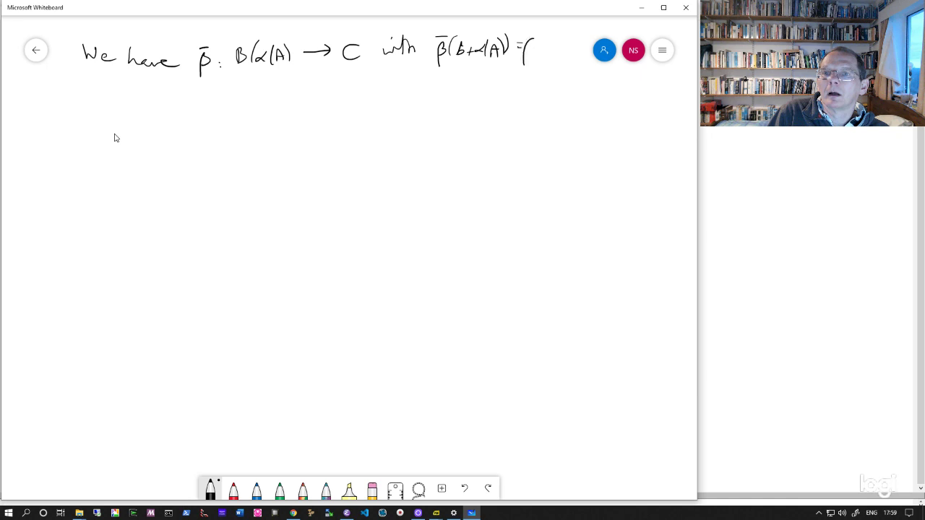
{"action": "mouse_move", "coordinate": [530, 40]}
{"action": "left_mouse_down"}
{"action": "mouse_move", "coordinate": [552, 49]}
{"action": "mouse_move", "coordinate": [472, 176]}
{"action": "left_mouse_up"}
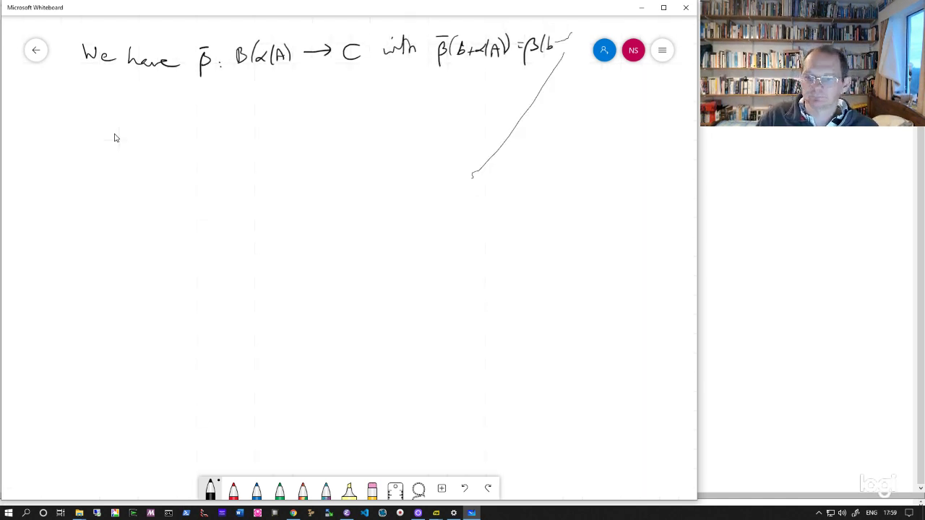
{"action": "left_click_drag", "start_coordinate": [628, 220], "coordinate": [518, 494]}
{"action": "left_click_drag", "start_coordinate": [643, 350], "coordinate": [645, 368]}
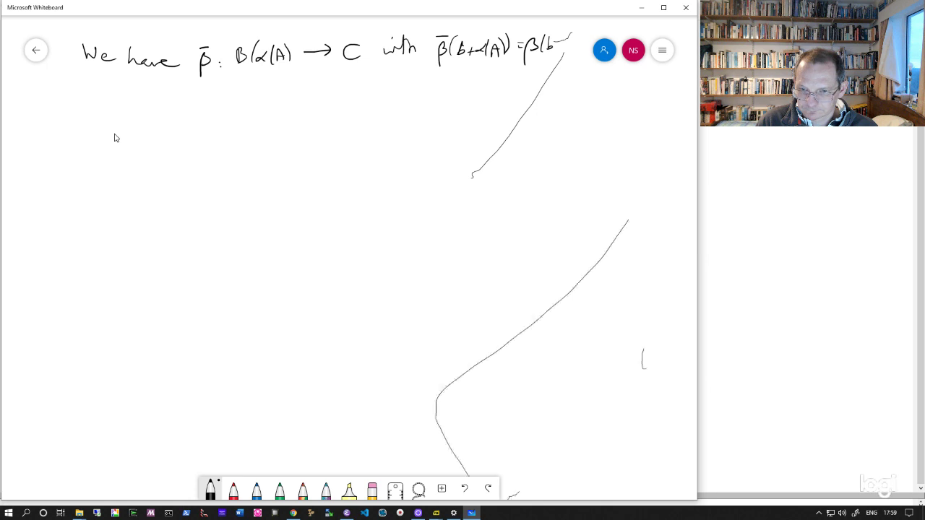
{"action": "left_click_drag", "start_coordinate": [469, 470], "coordinate": [514, 465]}
{"action": "left_click_drag", "start_coordinate": [519, 493], "coordinate": [529, 483]}
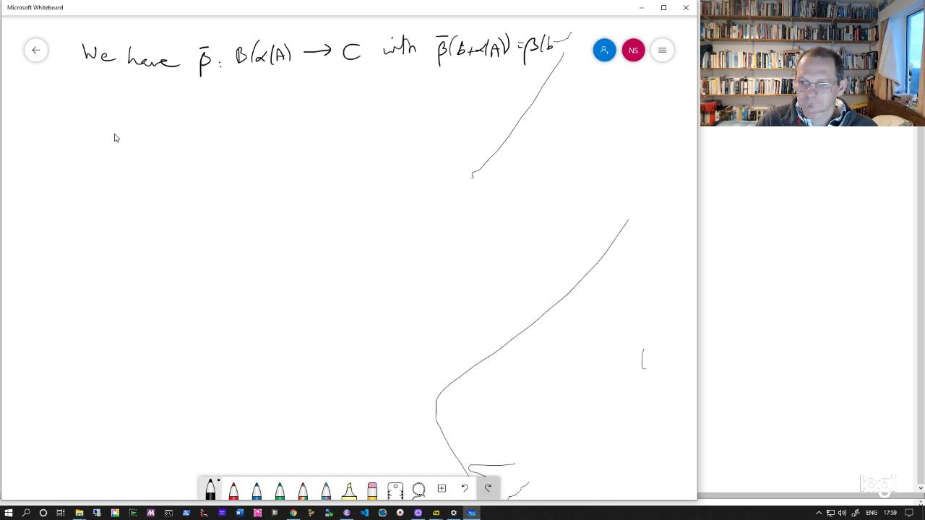
{"action": "key", "text": "ctrl+z"}
{"action": "key", "text": "ctrl+z"}
{"action": "key", "text": "ctrl+z"}
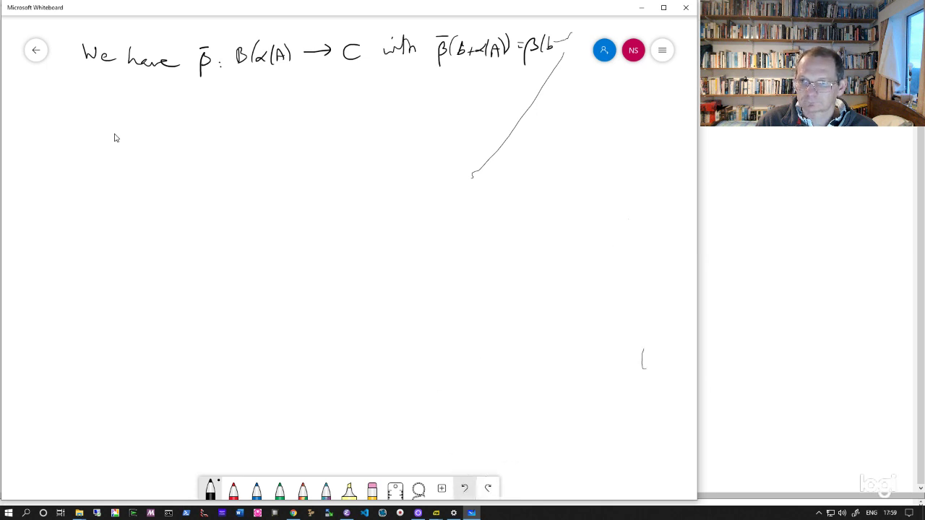
{"action": "key", "text": "ctrl+z"}
{"action": "key", "text": "ctrl+z"}
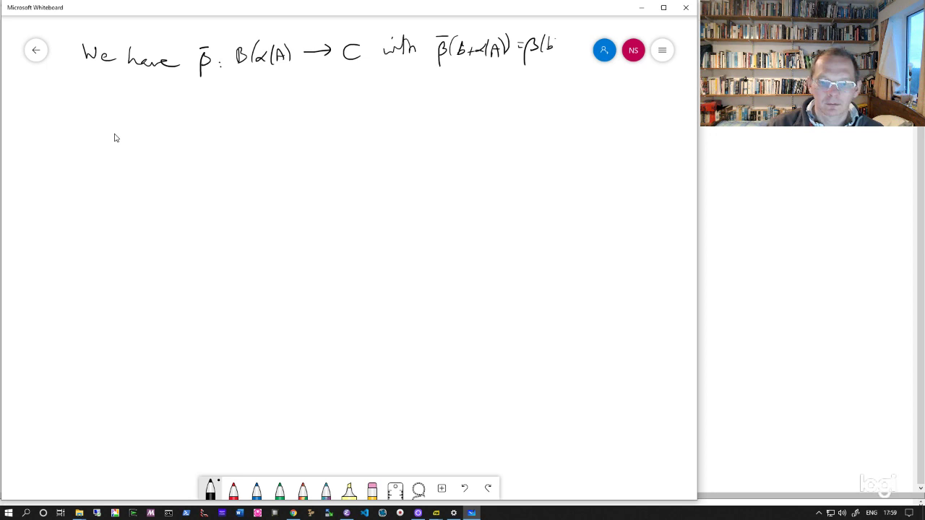
Step: Close the parenthesis and write 'for all b∈B.' on the second line
{"action": "left_click_drag", "start_coordinate": [556, 38], "coordinate": [558, 53]}
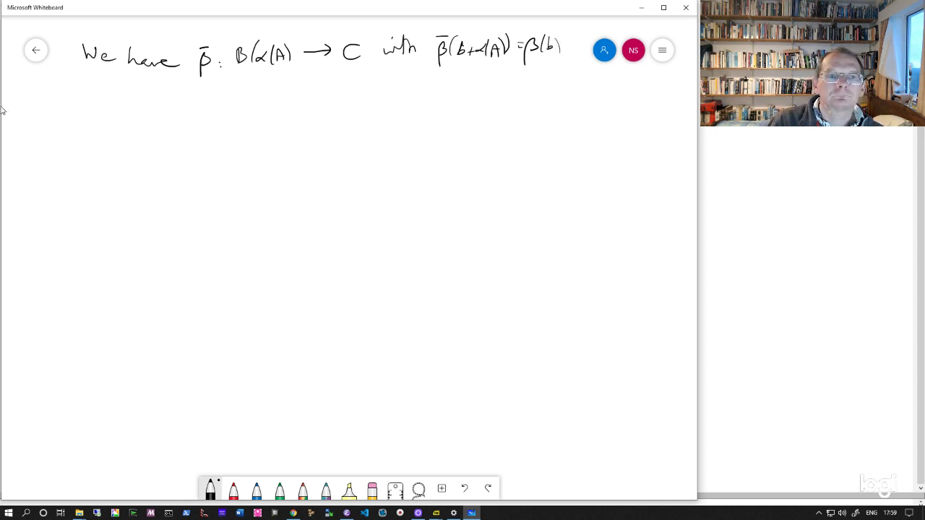
{"action": "mouse_move", "coordinate": [96, 82]}
{"action": "left_mouse_down"}
{"action": "mouse_move", "coordinate": [106, 94]}
{"action": "mouse_move", "coordinate": [175, 93]}
{"action": "left_mouse_up"}
{"action": "left_click_drag", "start_coordinate": [182, 85], "coordinate": [184, 98]}
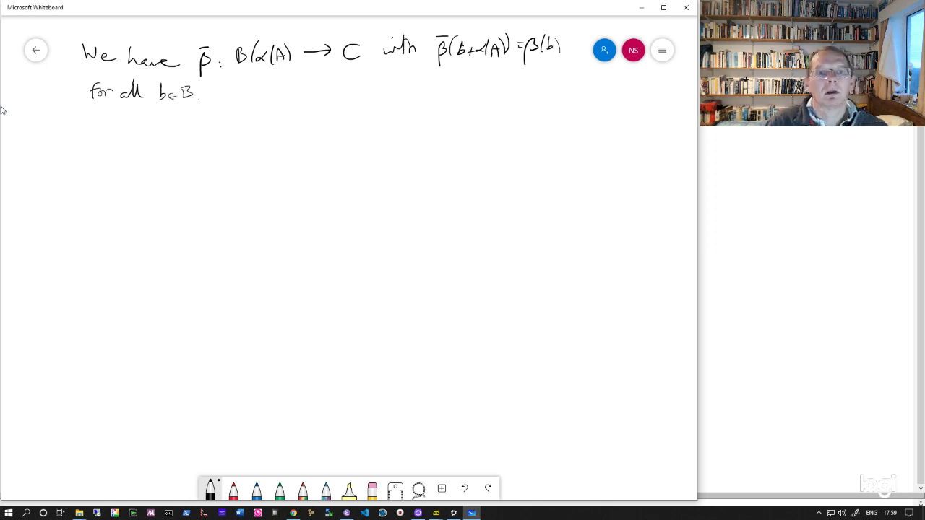
{"action": "left_click", "coordinate": [199, 98]}
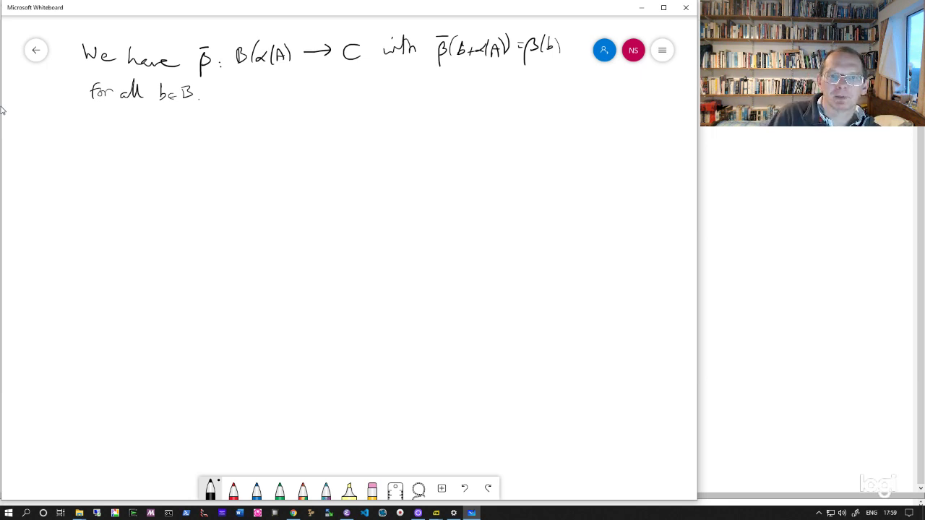
Step: Write 'Claim: β̄ is surjective.' after b∈B
{"action": "mouse_move", "coordinate": [248, 86]}
{"action": "left_mouse_down"}
{"action": "mouse_move", "coordinate": [235, 89]}
{"action": "mouse_move", "coordinate": [244, 98]}
{"action": "left_mouse_up"}
{"action": "mouse_move", "coordinate": [254, 81]}
{"action": "left_mouse_down"}
{"action": "mouse_move", "coordinate": [253, 100]}
{"action": "mouse_move", "coordinate": [318, 104]}
{"action": "mouse_move", "coordinate": [331, 78]}
{"action": "mouse_move", "coordinate": [354, 89]}
{"action": "left_mouse_up"}
{"action": "left_click", "coordinate": [285, 93]}
{"action": "left_click", "coordinate": [285, 99]}
{"action": "left_click_drag", "start_coordinate": [370, 89], "coordinate": [373, 95]}
{"action": "mouse_move", "coordinate": [378, 88]}
{"action": "left_mouse_down"}
{"action": "mouse_move", "coordinate": [396, 98]}
{"action": "mouse_move", "coordinate": [389, 107]}
{"action": "mouse_move", "coordinate": [423, 74]}
{"action": "mouse_move", "coordinate": [444, 83]}
{"action": "left_mouse_up"}
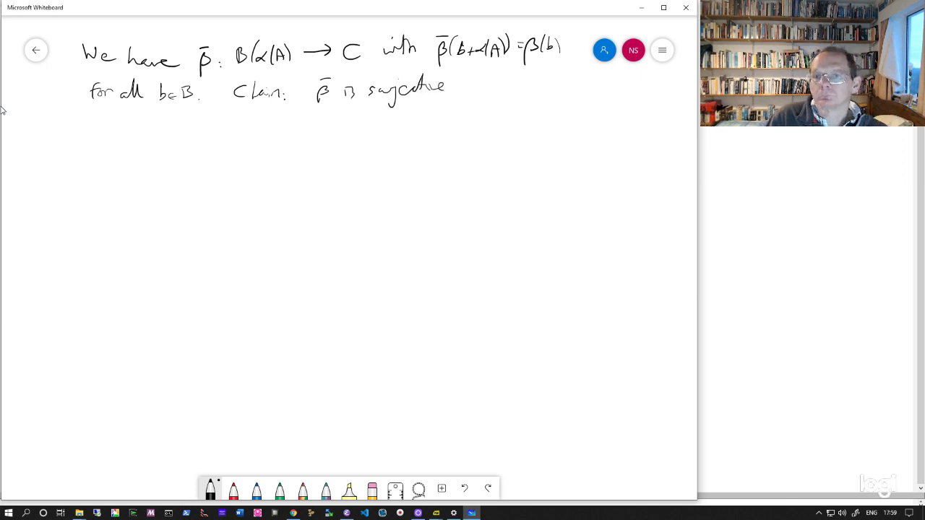
{"action": "left_click", "coordinate": [454, 87]}
Step: Write 'Consider c ∈ C. As β is surjective' on the third line
{"action": "mouse_move", "coordinate": [113, 118]}
{"action": "left_mouse_down"}
{"action": "mouse_move", "coordinate": [110, 131]}
{"action": "mouse_move", "coordinate": [141, 129]}
{"action": "left_mouse_up"}
{"action": "mouse_move", "coordinate": [146, 123]}
{"action": "left_mouse_down"}
{"action": "mouse_move", "coordinate": [152, 133]}
{"action": "mouse_move", "coordinate": [164, 116]}
{"action": "left_mouse_up"}
{"action": "left_click_drag", "start_coordinate": [165, 128], "coordinate": [202, 130]}
{"action": "mouse_move", "coordinate": [217, 125]}
{"action": "left_mouse_down"}
{"action": "mouse_move", "coordinate": [309, 112]}
{"action": "mouse_move", "coordinate": [316, 127]}
{"action": "left_mouse_up"}
{"action": "left_click", "coordinate": [266, 126]}
{"action": "left_click_drag", "start_coordinate": [327, 117], "coordinate": [448, 120]}
{"action": "left_click", "coordinate": [380, 117]}
{"action": "left_click_drag", "start_coordinate": [454, 111], "coordinate": [467, 115]}
{"action": "left_click_drag", "start_coordinate": [470, 101], "coordinate": [482, 114]}
{"action": "left_click_drag", "start_coordinate": [483, 107], "coordinate": [510, 107]}
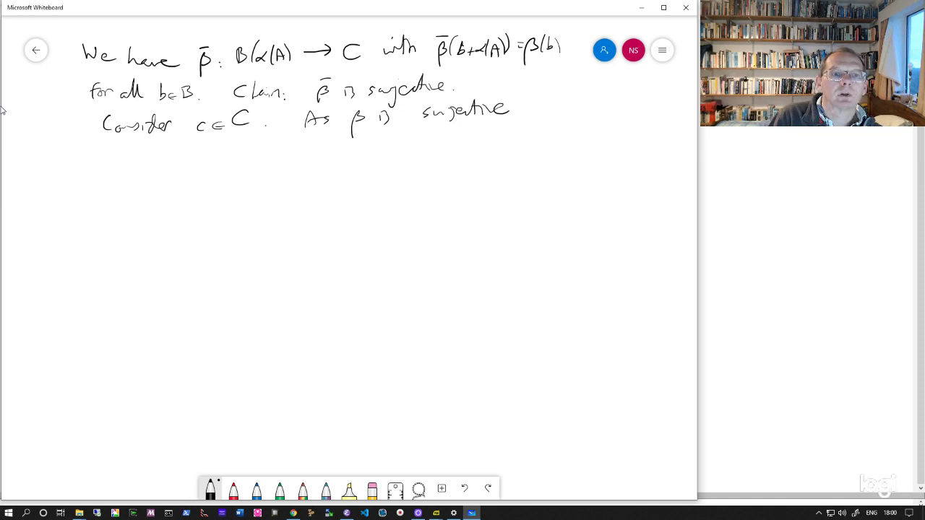
Step: Add '(by defn. of a S.E.S.) we can choose' on the next line
{"action": "mouse_move", "coordinate": [117, 144]}
{"action": "left_mouse_down"}
{"action": "mouse_move", "coordinate": [105, 147]}
{"action": "mouse_move", "coordinate": [107, 160]}
{"action": "left_mouse_up"}
{"action": "mouse_move", "coordinate": [117, 143]}
{"action": "left_mouse_down"}
{"action": "mouse_move", "coordinate": [124, 159]}
{"action": "mouse_move", "coordinate": [165, 161]}
{"action": "left_mouse_up"}
{"action": "left_click_drag", "start_coordinate": [172, 155], "coordinate": [228, 153]}
{"action": "mouse_move", "coordinate": [240, 142]}
{"action": "left_mouse_down"}
{"action": "mouse_move", "coordinate": [236, 157]}
{"action": "mouse_move", "coordinate": [271, 155]}
{"action": "left_mouse_up"}
{"action": "mouse_move", "coordinate": [305, 140]}
{"action": "left_mouse_down"}
{"action": "mouse_move", "coordinate": [293, 153]}
{"action": "mouse_move", "coordinate": [323, 153]}
{"action": "left_mouse_up"}
{"action": "left_click", "coordinate": [309, 149]}
{"action": "mouse_move", "coordinate": [315, 139]}
{"action": "left_mouse_down"}
{"action": "mouse_move", "coordinate": [340, 153]}
{"action": "mouse_move", "coordinate": [414, 146]}
{"action": "left_mouse_up"}
{"action": "left_click", "coordinate": [348, 150]}
{"action": "left_click_drag", "start_coordinate": [440, 141], "coordinate": [459, 147]}
{"action": "mouse_move", "coordinate": [482, 141]}
{"action": "left_mouse_down"}
{"action": "mouse_move", "coordinate": [478, 148]}
{"action": "mouse_move", "coordinate": [548, 142]}
{"action": "left_mouse_up"}
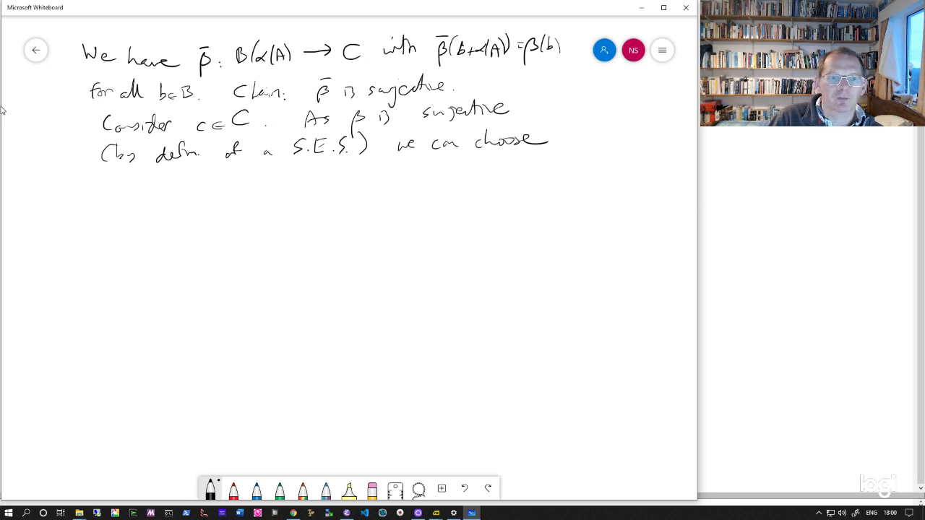
Step: Write 'b∈B with β(b) = c.' on the fifth line
{"action": "mouse_move", "coordinate": [104, 178]}
{"action": "left_mouse_down"}
{"action": "mouse_move", "coordinate": [106, 196]}
{"action": "mouse_move", "coordinate": [125, 196]}
{"action": "left_mouse_up"}
{"action": "mouse_move", "coordinate": [132, 186]}
{"action": "left_mouse_down"}
{"action": "mouse_move", "coordinate": [132, 195]}
{"action": "mouse_move", "coordinate": [173, 192]}
{"action": "left_mouse_up"}
{"action": "left_click_drag", "start_coordinate": [178, 179], "coordinate": [179, 193]}
{"action": "mouse_move", "coordinate": [184, 179]}
{"action": "left_mouse_down"}
{"action": "mouse_move", "coordinate": [190, 192]}
{"action": "mouse_move", "coordinate": [232, 201]}
{"action": "mouse_move", "coordinate": [242, 189]}
{"action": "left_mouse_up"}
{"action": "left_click_drag", "start_coordinate": [251, 173], "coordinate": [249, 191]}
{"action": "mouse_move", "coordinate": [254, 174]}
{"action": "left_mouse_down"}
{"action": "mouse_move", "coordinate": [263, 191]}
{"action": "mouse_move", "coordinate": [281, 181]}
{"action": "left_mouse_up"}
{"action": "left_click_drag", "start_coordinate": [270, 186], "coordinate": [297, 186]}
{"action": "left_click_drag", "start_coordinate": [311, 183], "coordinate": [361, 162]}
Step: Write 'This means that β̄(b+α(A)) = β(b) = c'
{"action": "mouse_move", "coordinate": [353, 164]}
{"action": "left_mouse_down"}
{"action": "mouse_move", "coordinate": [351, 185]}
{"action": "mouse_move", "coordinate": [368, 179]}
{"action": "left_mouse_up"}
{"action": "left_click_drag", "start_coordinate": [371, 173], "coordinate": [372, 179]}
{"action": "left_click_drag", "start_coordinate": [379, 172], "coordinate": [486, 172]}
{"action": "left_click_drag", "start_coordinate": [490, 157], "coordinate": [490, 172]}
{"action": "left_click_drag", "start_coordinate": [484, 164], "coordinate": [496, 161]}
{"action": "mouse_move", "coordinate": [106, 235]}
{"action": "left_mouse_down"}
{"action": "mouse_move", "coordinate": [114, 212]}
{"action": "mouse_move", "coordinate": [119, 233]}
{"action": "mouse_move", "coordinate": [150, 225]}
{"action": "left_mouse_up"}
{"action": "mouse_move", "coordinate": [144, 219]}
{"action": "left_mouse_down"}
{"action": "mouse_move", "coordinate": [144, 230]}
{"action": "mouse_move", "coordinate": [168, 229]}
{"action": "left_mouse_up"}
{"action": "left_click_drag", "start_coordinate": [170, 228], "coordinate": [177, 228]}
{"action": "mouse_move", "coordinate": [180, 213]}
{"action": "left_mouse_down"}
{"action": "mouse_move", "coordinate": [182, 228]}
{"action": "mouse_move", "coordinate": [213, 216]}
{"action": "mouse_move", "coordinate": [245, 224]}
{"action": "left_mouse_up"}
{"action": "left_click_drag", "start_coordinate": [255, 206], "coordinate": [258, 222]}
{"action": "mouse_move", "coordinate": [261, 206]}
{"action": "left_mouse_down"}
{"action": "mouse_move", "coordinate": [262, 223]}
{"action": "mouse_move", "coordinate": [278, 215]}
{"action": "left_mouse_up"}
{"action": "left_click_drag", "start_coordinate": [268, 219], "coordinate": [294, 218]}
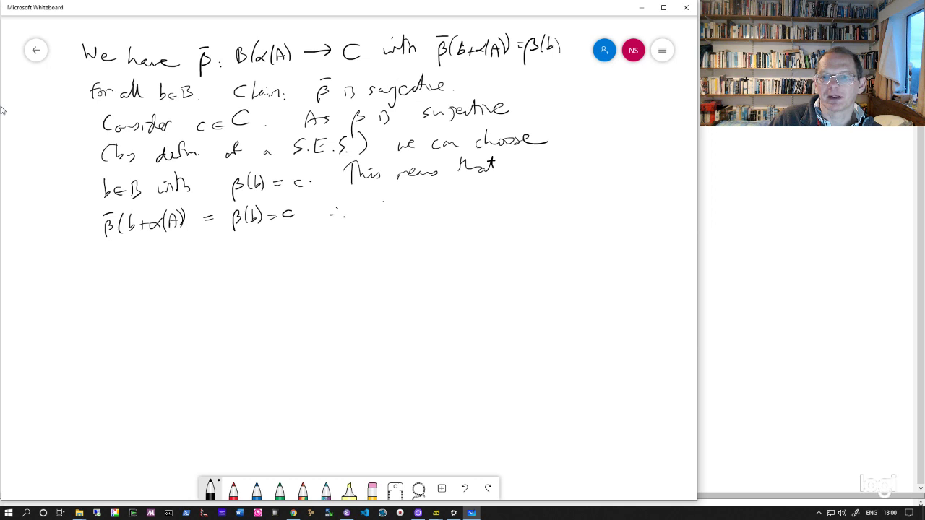
Step: Conclude with '∴ c ∈ img(β̄). So β̄ is surjective.'
{"action": "left_click_drag", "start_coordinate": [384, 200], "coordinate": [406, 205]}
{"action": "mouse_move", "coordinate": [424, 194]}
{"action": "left_mouse_down"}
{"action": "mouse_move", "coordinate": [423, 204]}
{"action": "mouse_move", "coordinate": [442, 200]}
{"action": "mouse_move", "coordinate": [444, 209]}
{"action": "left_mouse_up"}
{"action": "mouse_move", "coordinate": [466, 185]}
{"action": "left_mouse_down"}
{"action": "mouse_move", "coordinate": [462, 202]}
{"action": "mouse_move", "coordinate": [482, 181]}
{"action": "left_mouse_up"}
{"action": "left_click", "coordinate": [500, 194]}
{"action": "mouse_move", "coordinate": [487, 183]}
{"action": "left_mouse_down"}
{"action": "mouse_move", "coordinate": [491, 200]}
{"action": "mouse_move", "coordinate": [528, 198]}
{"action": "left_mouse_up"}
{"action": "left_click_drag", "start_coordinate": [543, 191], "coordinate": [543, 192]}
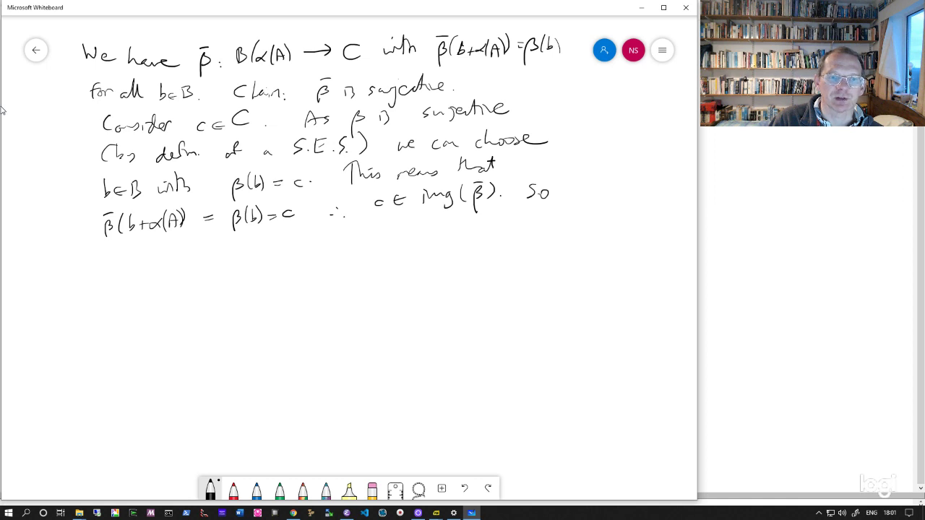
{"action": "mouse_move", "coordinate": [103, 265]}
{"action": "left_mouse_down"}
{"action": "mouse_move", "coordinate": [113, 242]}
{"action": "mouse_move", "coordinate": [147, 254]}
{"action": "left_mouse_up"}
{"action": "left_click_drag", "start_coordinate": [157, 245], "coordinate": [173, 244]}
{"action": "mouse_move", "coordinate": [174, 246]}
{"action": "left_mouse_down"}
{"action": "mouse_move", "coordinate": [171, 257]}
{"action": "mouse_move", "coordinate": [227, 241]}
{"action": "left_mouse_up"}
{"action": "left_click", "coordinate": [235, 245]}
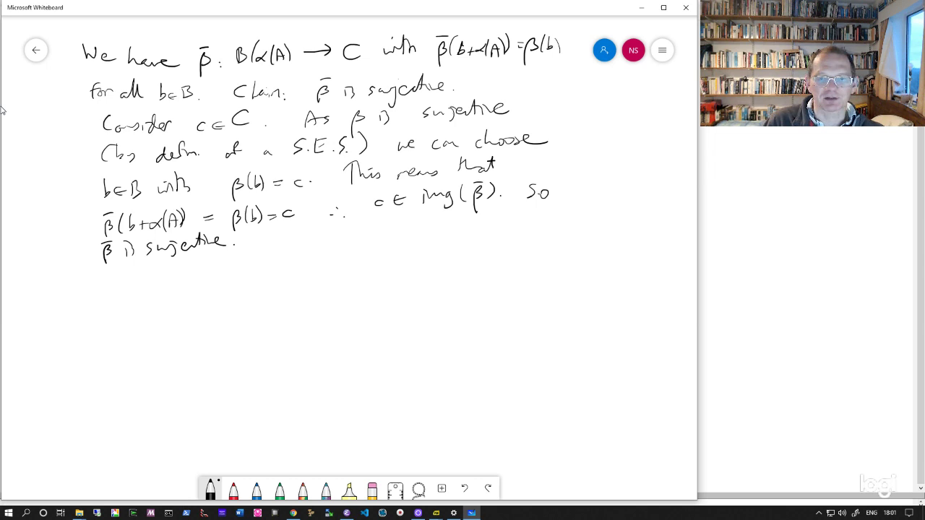
Step: Handwrite 'Claim: β̄ is also injective' on a new line
{"action": "mouse_move", "coordinate": [126, 273]}
{"action": "left_mouse_down"}
{"action": "mouse_move", "coordinate": [200, 292]}
{"action": "mouse_move", "coordinate": [204, 282]}
{"action": "left_mouse_up"}
{"action": "left_click", "coordinate": [181, 274]}
{"action": "left_click_drag", "start_coordinate": [194, 263], "coordinate": [232, 279]}
{"action": "mouse_move", "coordinate": [263, 265]}
{"action": "left_mouse_down"}
{"action": "mouse_move", "coordinate": [257, 273]}
{"action": "mouse_move", "coordinate": [275, 274]}
{"action": "left_mouse_up"}
{"action": "mouse_move", "coordinate": [286, 266]}
{"action": "left_mouse_down"}
{"action": "mouse_move", "coordinate": [331, 267]}
{"action": "mouse_move", "coordinate": [328, 275]}
{"action": "mouse_move", "coordinate": [354, 252]}
{"action": "mouse_move", "coordinate": [380, 254]}
{"action": "left_mouse_up"}
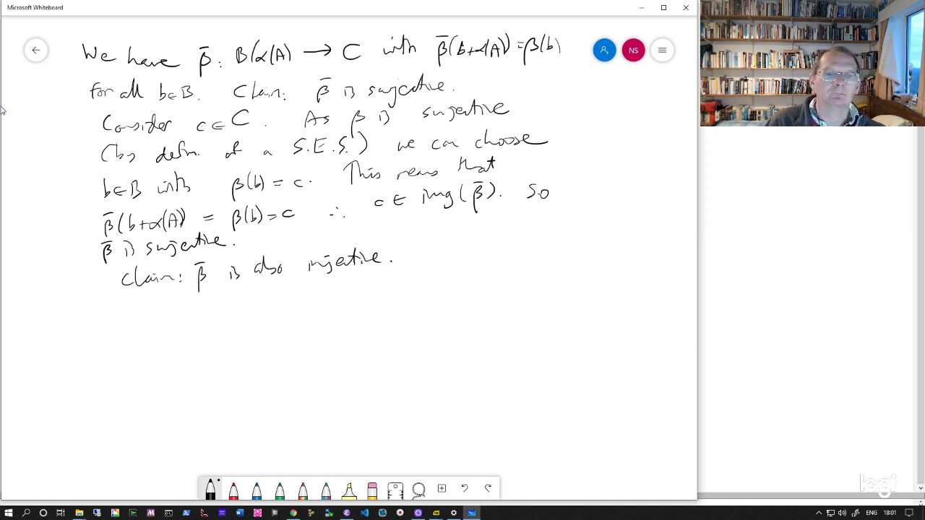
Step: Write 'Proof. Suppose β̄(u) = 0. Choose b with' below the claim
{"action": "mouse_move", "coordinate": [124, 305]}
{"action": "left_mouse_down"}
{"action": "mouse_move", "coordinate": [124, 321]}
{"action": "mouse_move", "coordinate": [127, 303]}
{"action": "left_mouse_up"}
{"action": "mouse_move", "coordinate": [129, 315]}
{"action": "left_mouse_down"}
{"action": "mouse_move", "coordinate": [149, 312]}
{"action": "mouse_move", "coordinate": [154, 297]}
{"action": "left_mouse_up"}
{"action": "left_click", "coordinate": [175, 310]}
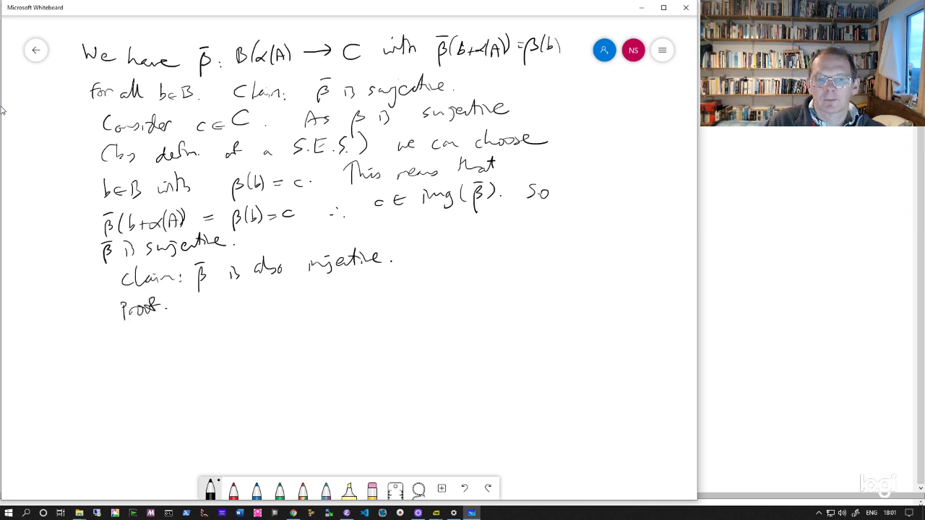
{"action": "mouse_move", "coordinate": [221, 301]}
{"action": "left_mouse_down"}
{"action": "mouse_move", "coordinate": [217, 312]}
{"action": "mouse_move", "coordinate": [239, 310]}
{"action": "left_mouse_up"}
{"action": "mouse_move", "coordinate": [248, 299]}
{"action": "left_mouse_down"}
{"action": "mouse_move", "coordinate": [245, 320]}
{"action": "mouse_move", "coordinate": [257, 306]}
{"action": "mouse_move", "coordinate": [324, 302]}
{"action": "mouse_move", "coordinate": [329, 281]}
{"action": "mouse_move", "coordinate": [345, 305]}
{"action": "mouse_move", "coordinate": [391, 288]}
{"action": "left_mouse_up"}
{"action": "left_click_drag", "start_coordinate": [380, 293], "coordinate": [402, 289]}
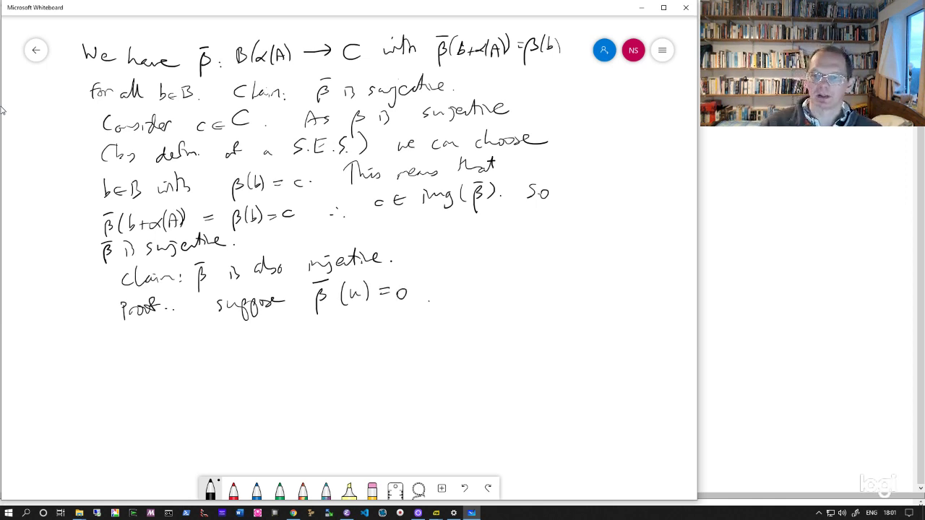
{"action": "left_click_drag", "start_coordinate": [469, 286], "coordinate": [469, 299]}
{"action": "left_click_drag", "start_coordinate": [476, 283], "coordinate": [484, 298]}
{"action": "left_click_drag", "start_coordinate": [489, 292], "coordinate": [574, 295]}
{"action": "mouse_move", "coordinate": [578, 276]}
{"action": "left_mouse_down"}
{"action": "mouse_move", "coordinate": [579, 295]}
{"action": "mouse_move", "coordinate": [588, 289]}
{"action": "left_mouse_up"}
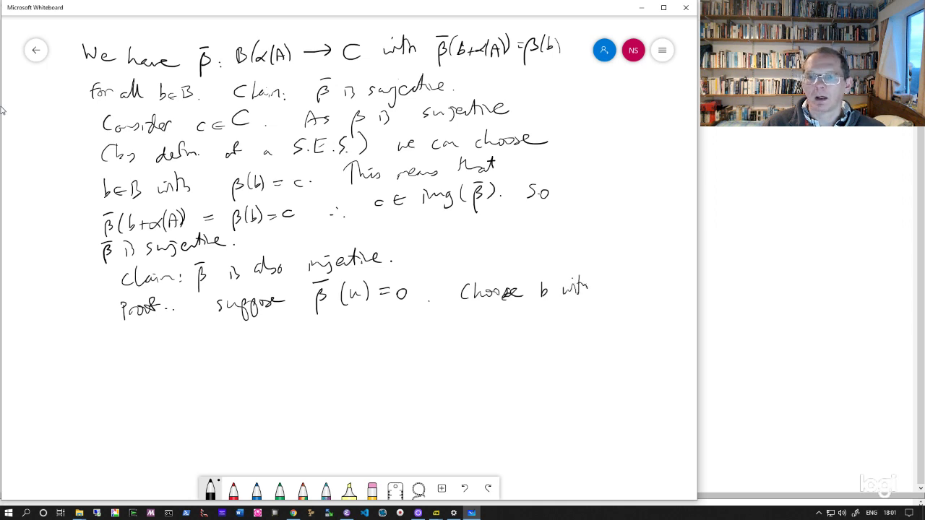
Step: Write 'u = b + α(A)' on the next line
{"action": "left_click_drag", "start_coordinate": [117, 335], "coordinate": [140, 336]}
{"action": "left_click_drag", "start_coordinate": [132, 340], "coordinate": [173, 336]}
{"action": "mouse_move", "coordinate": [170, 331]}
{"action": "left_mouse_down"}
{"action": "mouse_move", "coordinate": [171, 342]}
{"action": "mouse_move", "coordinate": [193, 342]}
{"action": "left_mouse_up"}
{"action": "mouse_move", "coordinate": [200, 341]}
{"action": "left_mouse_down"}
{"action": "mouse_move", "coordinate": [204, 328]}
{"action": "mouse_move", "coordinate": [207, 342]}
{"action": "left_mouse_up"}
{"action": "left_click_drag", "start_coordinate": [210, 326], "coordinate": [214, 342]}
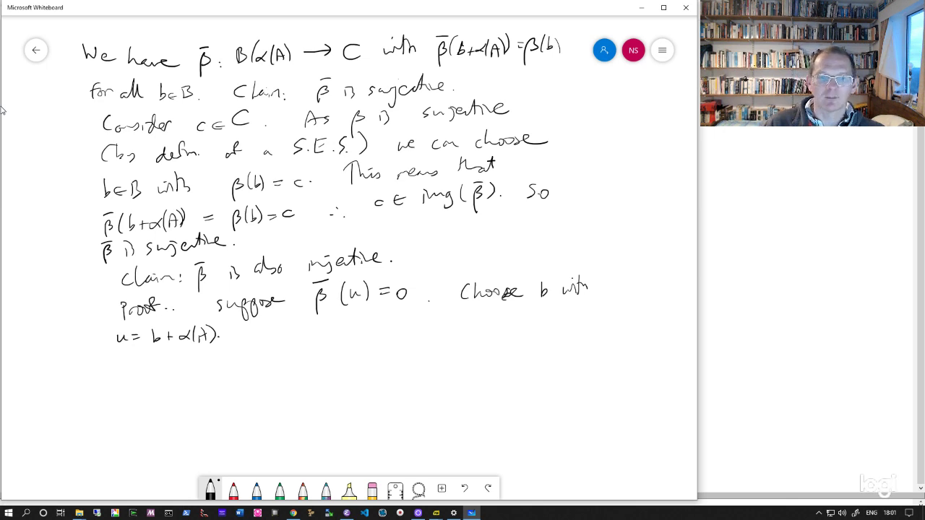
Step: Write 'Then β(b) = β̄(u) = 0 ∴ b ∈ ker(β) =' after it
{"action": "mouse_move", "coordinate": [266, 323]}
{"action": "left_mouse_down"}
{"action": "mouse_move", "coordinate": [266, 338]}
{"action": "mouse_move", "coordinate": [330, 333]}
{"action": "left_mouse_up"}
{"action": "mouse_move", "coordinate": [332, 321]}
{"action": "left_mouse_down"}
{"action": "mouse_move", "coordinate": [335, 334]}
{"action": "mouse_move", "coordinate": [360, 324]}
{"action": "left_mouse_up"}
{"action": "left_click_drag", "start_coordinate": [349, 330], "coordinate": [383, 317]}
{"action": "mouse_move", "coordinate": [393, 315]}
{"action": "left_mouse_down"}
{"action": "mouse_move", "coordinate": [389, 332]}
{"action": "mouse_move", "coordinate": [402, 323]}
{"action": "left_mouse_up"}
{"action": "left_click_drag", "start_coordinate": [404, 320], "coordinate": [405, 331]}
{"action": "left_click_drag", "start_coordinate": [411, 325], "coordinate": [435, 319]}
{"action": "left_click", "coordinate": [457, 324]}
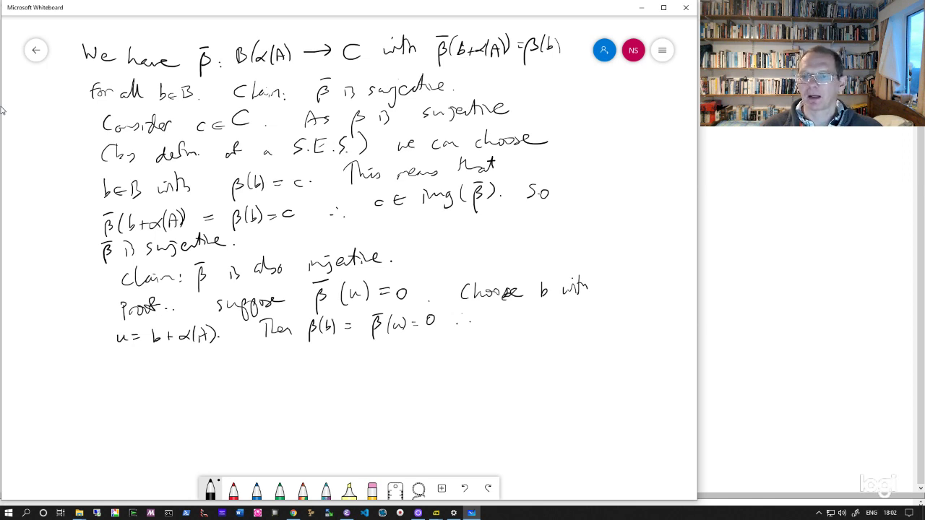
{"action": "mouse_move", "coordinate": [486, 316]}
{"action": "left_mouse_down"}
{"action": "mouse_move", "coordinate": [489, 327]}
{"action": "mouse_move", "coordinate": [522, 329]}
{"action": "left_mouse_up"}
{"action": "left_click_drag", "start_coordinate": [530, 322], "coordinate": [529, 328]}
{"action": "mouse_move", "coordinate": [533, 319]}
{"action": "left_mouse_down"}
{"action": "mouse_move", "coordinate": [542, 318]}
{"action": "mouse_move", "coordinate": [548, 335]}
{"action": "mouse_move", "coordinate": [561, 329]}
{"action": "left_mouse_up"}
{"action": "mouse_move", "coordinate": [575, 320]}
{"action": "left_mouse_down"}
{"action": "mouse_move", "coordinate": [622, 318]}
{"action": "mouse_move", "coordinate": [648, 331]}
{"action": "left_mouse_up"}
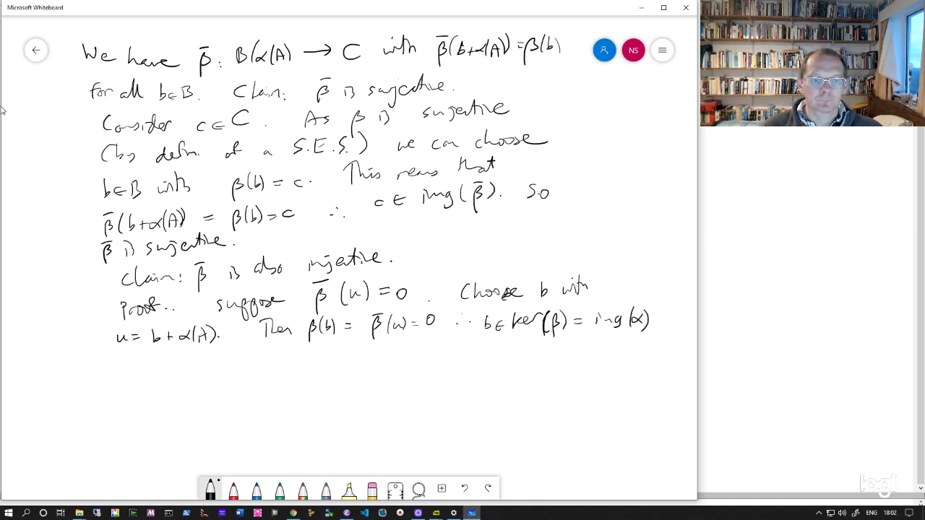
Step: Start the justifying note '(by defn. of' on the next line
{"action": "left_click_drag", "start_coordinate": [122, 347], "coordinate": [119, 369]}
{"action": "left_click_drag", "start_coordinate": [127, 351], "coordinate": [131, 366]}
{"action": "left_click_drag", "start_coordinate": [137, 359], "coordinate": [145, 370]}
{"action": "mouse_move", "coordinate": [168, 355]}
{"action": "left_mouse_down"}
{"action": "mouse_move", "coordinate": [161, 365]}
{"action": "mouse_move", "coordinate": [177, 366]}
{"action": "left_mouse_up"}
{"action": "left_click_drag", "start_coordinate": [178, 361], "coordinate": [214, 357]}
{"action": "mouse_move", "coordinate": [224, 348]}
{"action": "left_mouse_down"}
{"action": "mouse_move", "coordinate": [220, 362]}
{"action": "mouse_move", "coordinate": [244, 365]}
{"action": "left_mouse_up"}
Step: Write 'S.E.S.) ∴ b = α(a) for some a∈A'
{"action": "left_click", "coordinate": [257, 362]}
{"action": "mouse_move", "coordinate": [265, 354]}
{"action": "left_mouse_down"}
{"action": "mouse_move", "coordinate": [265, 363]}
{"action": "mouse_move", "coordinate": [301, 364]}
{"action": "left_mouse_up"}
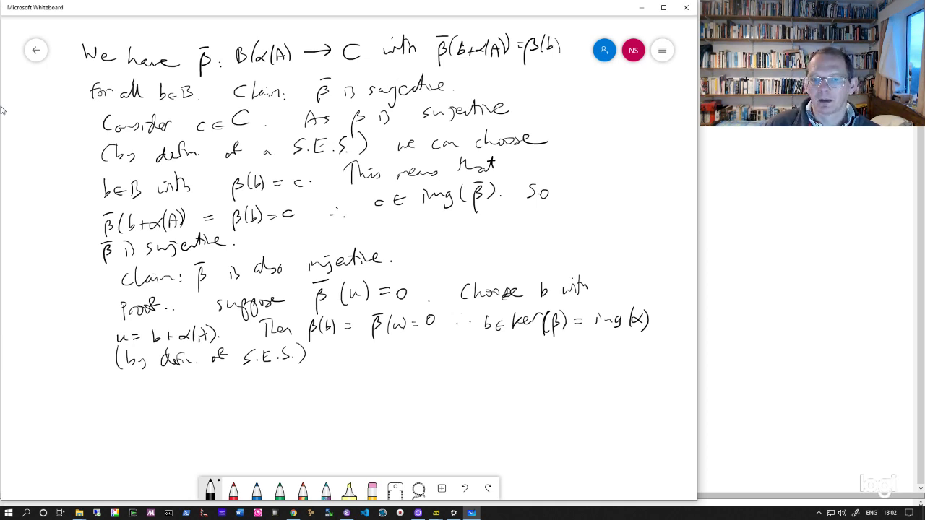
{"action": "left_click_drag", "start_coordinate": [358, 337], "coordinate": [367, 348]}
{"action": "left_click_drag", "start_coordinate": [373, 347], "coordinate": [383, 346]}
{"action": "mouse_move", "coordinate": [373, 351]}
{"action": "left_mouse_down"}
{"action": "mouse_move", "coordinate": [410, 345]}
{"action": "mouse_move", "coordinate": [415, 356]}
{"action": "mouse_move", "coordinate": [488, 346]}
{"action": "mouse_move", "coordinate": [499, 354]}
{"action": "mouse_move", "coordinate": [579, 354]}
{"action": "mouse_move", "coordinate": [598, 340]}
{"action": "left_mouse_up"}
{"action": "mouse_move", "coordinate": [599, 340]}
{"action": "left_mouse_down"}
{"action": "mouse_move", "coordinate": [603, 352]}
{"action": "mouse_move", "coordinate": [598, 346]}
{"action": "left_mouse_up"}
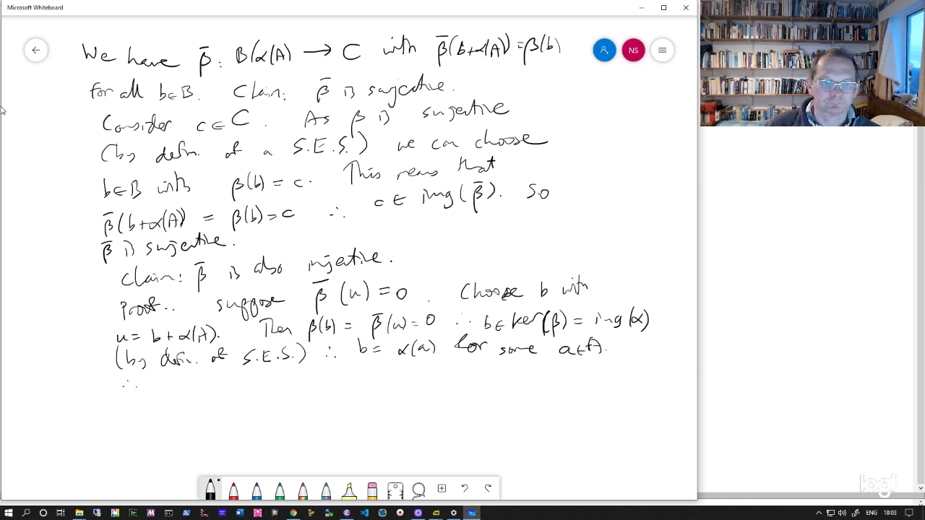
Step: Write '∴ the coset u = b + α(A) = α(a) + α(A) is the zero coset'
{"action": "mouse_move", "coordinate": [165, 372]}
{"action": "left_mouse_down"}
{"action": "mouse_move", "coordinate": [169, 388]}
{"action": "mouse_move", "coordinate": [295, 377]}
{"action": "left_mouse_up"}
{"action": "left_click_drag", "start_coordinate": [284, 381], "coordinate": [337, 379]}
{"action": "mouse_move", "coordinate": [331, 374]}
{"action": "left_mouse_down"}
{"action": "mouse_move", "coordinate": [332, 384]}
{"action": "mouse_move", "coordinate": [354, 385]}
{"action": "left_mouse_up"}
{"action": "mouse_move", "coordinate": [359, 385]}
{"action": "left_mouse_down"}
{"action": "mouse_move", "coordinate": [366, 375]}
{"action": "mouse_move", "coordinate": [371, 385]}
{"action": "mouse_move", "coordinate": [393, 375]}
{"action": "left_mouse_up"}
{"action": "left_click_drag", "start_coordinate": [385, 380], "coordinate": [408, 383]}
{"action": "mouse_move", "coordinate": [414, 369]}
{"action": "left_mouse_down"}
{"action": "mouse_move", "coordinate": [414, 384]}
{"action": "mouse_move", "coordinate": [445, 376]}
{"action": "left_mouse_up"}
{"action": "mouse_move", "coordinate": [458, 370]}
{"action": "left_mouse_down"}
{"action": "mouse_move", "coordinate": [448, 377]}
{"action": "mouse_move", "coordinate": [483, 383]}
{"action": "left_mouse_up"}
{"action": "mouse_move", "coordinate": [514, 371]}
{"action": "left_mouse_down"}
{"action": "mouse_move", "coordinate": [516, 382]}
{"action": "mouse_move", "coordinate": [535, 383]}
{"action": "left_mouse_up"}
{"action": "mouse_move", "coordinate": [542, 365]}
{"action": "left_mouse_down"}
{"action": "mouse_move", "coordinate": [548, 383]}
{"action": "mouse_move", "coordinate": [576, 388]}
{"action": "left_mouse_up"}
{"action": "left_click_drag", "start_coordinate": [577, 376], "coordinate": [596, 373]}
{"action": "mouse_move", "coordinate": [617, 371]}
{"action": "left_mouse_down"}
{"action": "mouse_move", "coordinate": [610, 379]}
{"action": "mouse_move", "coordinate": [632, 379]}
{"action": "left_mouse_up"}
{"action": "left_click_drag", "start_coordinate": [639, 363], "coordinate": [636, 380]}
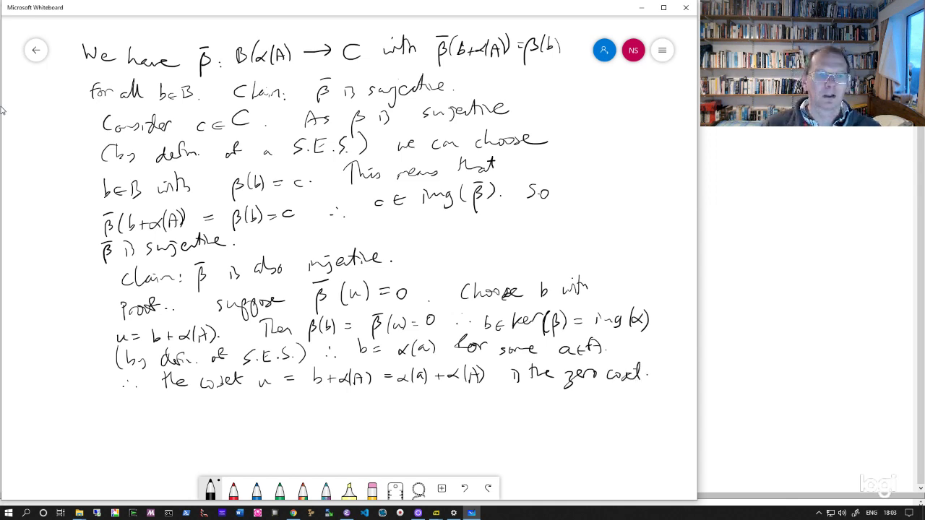
Step: Begin the conclusion 'Thus β̄ is' on the line below
{"action": "mouse_move", "coordinate": [125, 396]}
{"action": "left_mouse_down"}
{"action": "mouse_move", "coordinate": [123, 411]}
{"action": "mouse_move", "coordinate": [130, 395]}
{"action": "left_mouse_up"}
{"action": "mouse_move", "coordinate": [134, 394]}
{"action": "left_mouse_down"}
{"action": "mouse_move", "coordinate": [136, 410]}
{"action": "mouse_move", "coordinate": [149, 410]}
{"action": "left_mouse_up"}
{"action": "left_click_drag", "start_coordinate": [161, 403], "coordinate": [153, 412]}
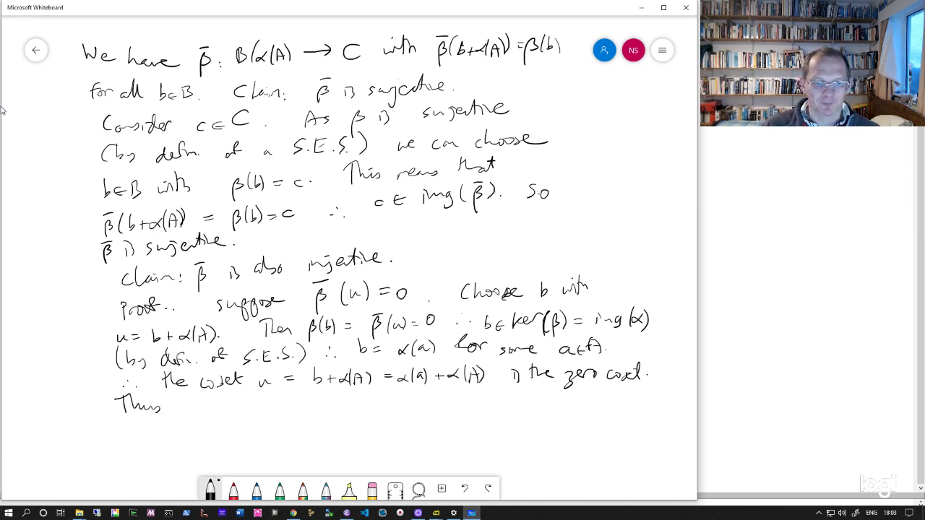
{"action": "mouse_move", "coordinate": [186, 419]}
{"action": "left_mouse_down"}
{"action": "mouse_move", "coordinate": [194, 392]}
{"action": "mouse_move", "coordinate": [218, 409]}
{"action": "left_mouse_up"}
{"action": "mouse_move", "coordinate": [223, 400]}
{"action": "left_mouse_down"}
{"action": "mouse_move", "coordinate": [226, 409]}
{"action": "mouse_move", "coordinate": [289, 396]}
{"action": "mouse_move", "coordinate": [315, 406]}
{"action": "left_mouse_up"}
Step: Finish 'injective.' and write 'So β̄ is actually an'
{"action": "left_click", "coordinate": [319, 406]}
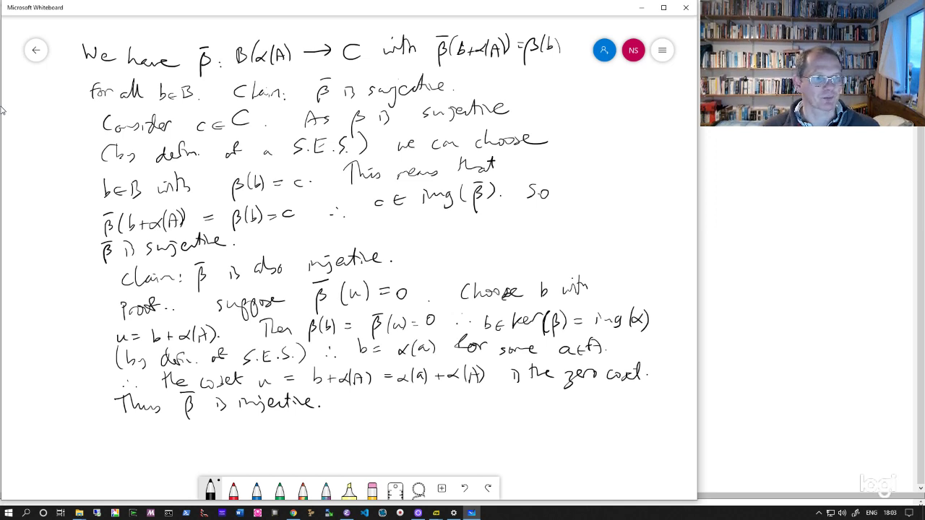
{"action": "mouse_move", "coordinate": [354, 393]}
{"action": "left_mouse_down"}
{"action": "mouse_move", "coordinate": [346, 402]}
{"action": "mouse_move", "coordinate": [379, 422]}
{"action": "mouse_move", "coordinate": [382, 412]}
{"action": "left_mouse_up"}
{"action": "left_click_drag", "start_coordinate": [376, 397], "coordinate": [404, 409]}
{"action": "left_click_drag", "start_coordinate": [427, 399], "coordinate": [471, 408]}
{"action": "mouse_move", "coordinate": [475, 400]}
{"action": "left_mouse_down"}
{"action": "mouse_move", "coordinate": [480, 413]}
{"action": "mouse_move", "coordinate": [515, 407]}
{"action": "left_mouse_up"}
{"action": "left_click_drag", "start_coordinate": [517, 402], "coordinate": [535, 409]}
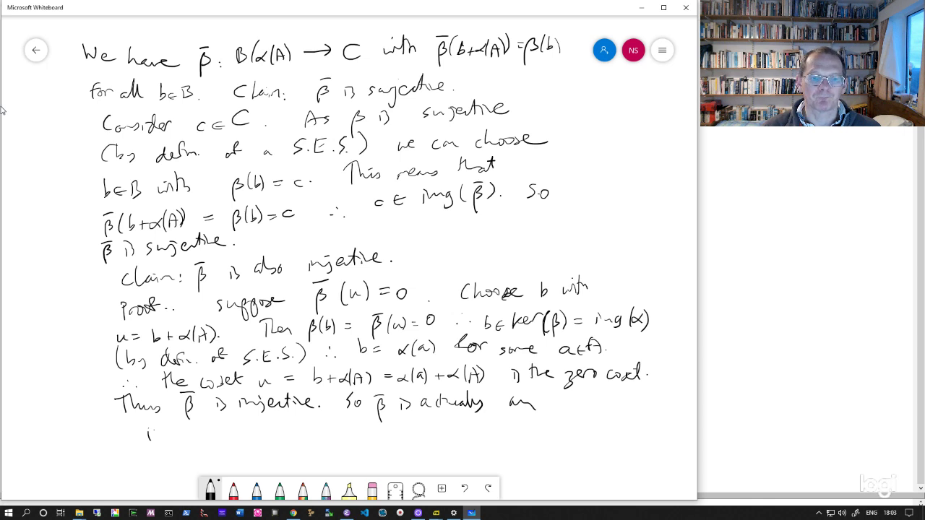
Step: Write 'isomorphism B/α(A) → C.' on the next line
{"action": "mouse_move", "coordinate": [155, 432]}
{"action": "left_mouse_down"}
{"action": "mouse_move", "coordinate": [210, 443]}
{"action": "mouse_move", "coordinate": [249, 432]}
{"action": "mouse_move", "coordinate": [289, 438]}
{"action": "left_mouse_up"}
{"action": "mouse_move", "coordinate": [298, 421]}
{"action": "left_mouse_down"}
{"action": "mouse_move", "coordinate": [295, 441]}
{"action": "mouse_move", "coordinate": [312, 442]}
{"action": "mouse_move", "coordinate": [326, 426]}
{"action": "mouse_move", "coordinate": [333, 438]}
{"action": "left_mouse_up"}
{"action": "left_click_drag", "start_coordinate": [330, 425], "coordinate": [332, 440]}
{"action": "left_click_drag", "start_coordinate": [341, 433], "coordinate": [362, 438]}
{"action": "mouse_move", "coordinate": [385, 428]}
{"action": "left_mouse_down"}
{"action": "mouse_move", "coordinate": [383, 440]}
{"action": "mouse_move", "coordinate": [353, 432]}
{"action": "left_mouse_up"}
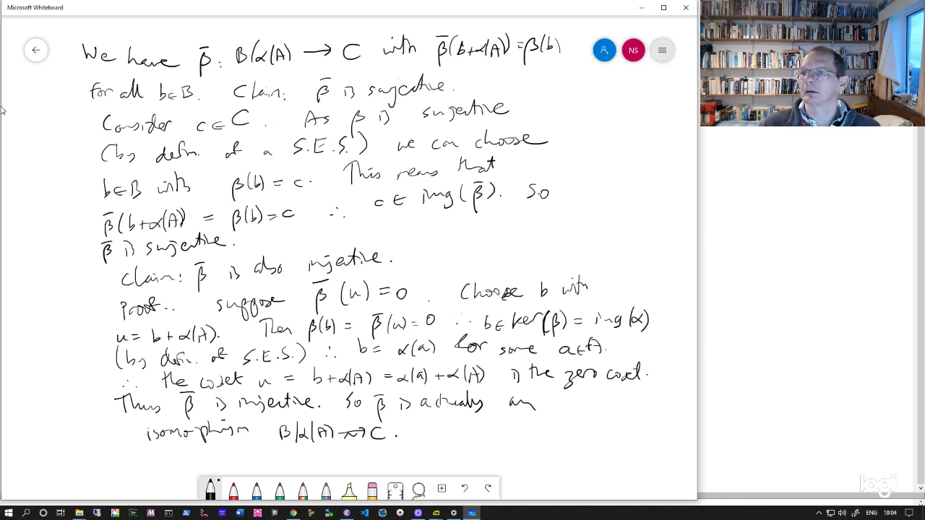
Step: Clear all handwriting using Clear canvas from the Settings menu
{"action": "left_click", "coordinate": [662, 50]}
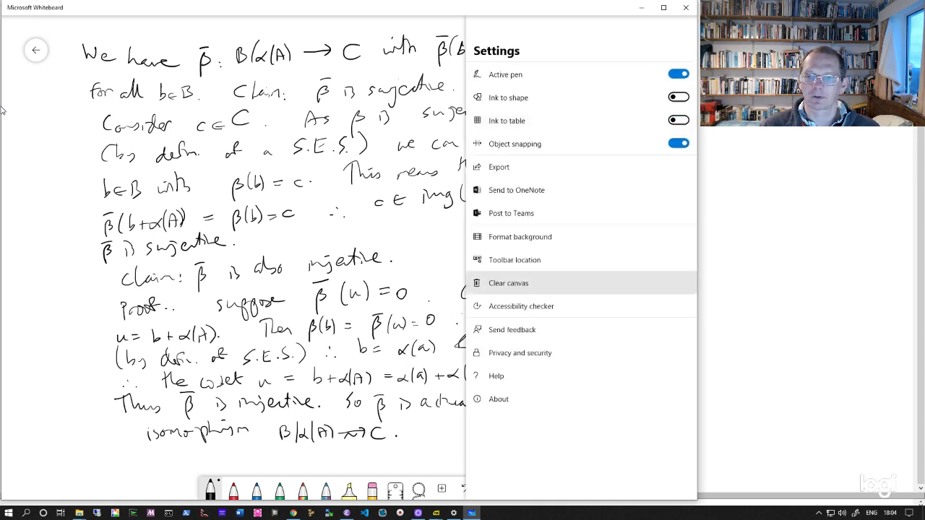
{"action": "left_click", "coordinate": [508, 283]}
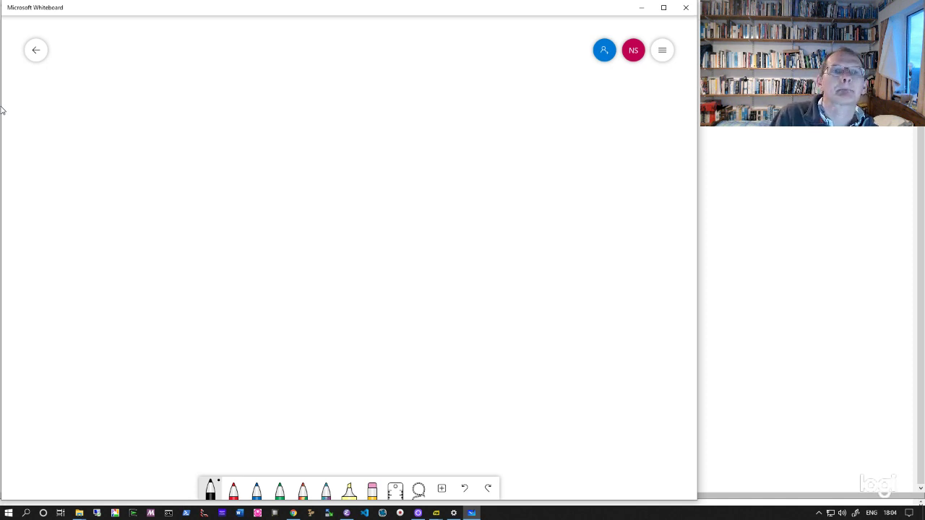
Step: Write 'Suppose B is finite. Then α(A) is a subgroup of B' at the top
{"action": "mouse_move", "coordinate": [136, 44]}
{"action": "left_mouse_down"}
{"action": "mouse_move", "coordinate": [129, 65]}
{"action": "mouse_move", "coordinate": [152, 75]}
{"action": "mouse_move", "coordinate": [162, 62]}
{"action": "mouse_move", "coordinate": [431, 61]}
{"action": "left_mouse_up"}
{"action": "left_click", "coordinate": [336, 64]}
{"action": "mouse_move", "coordinate": [453, 45]}
{"action": "left_mouse_down"}
{"action": "mouse_move", "coordinate": [449, 63]}
{"action": "mouse_move", "coordinate": [465, 51]}
{"action": "mouse_move", "coordinate": [470, 64]}
{"action": "mouse_move", "coordinate": [510, 60]}
{"action": "left_mouse_up"}
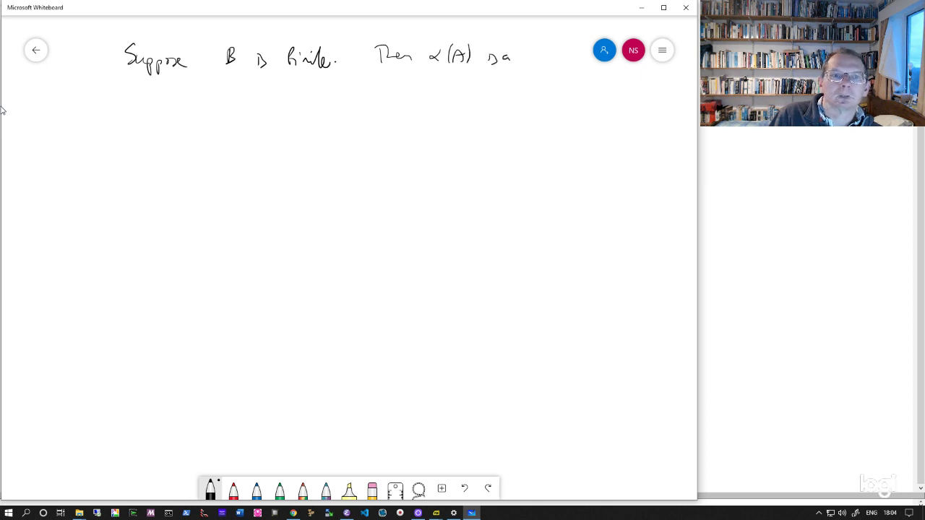
{"action": "mouse_move", "coordinate": [132, 92]}
{"action": "left_mouse_down"}
{"action": "mouse_move", "coordinate": [125, 101]}
{"action": "mouse_move", "coordinate": [174, 100]}
{"action": "left_mouse_up"}
{"action": "left_click_drag", "start_coordinate": [177, 95], "coordinate": [192, 106]}
{"action": "mouse_move", "coordinate": [213, 92]}
{"action": "left_mouse_down"}
{"action": "mouse_move", "coordinate": [220, 83]}
{"action": "mouse_move", "coordinate": [223, 89]}
{"action": "left_mouse_up"}
{"action": "left_click_drag", "start_coordinate": [249, 88], "coordinate": [253, 101]}
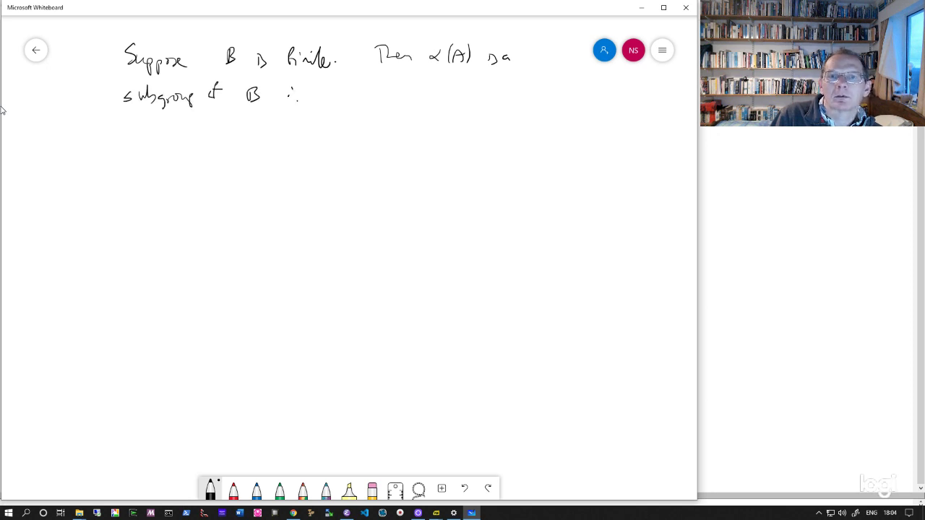
Step: Write '∴ is finite & B/α(A) is a quotient of B ∴ also finite.'
{"action": "left_click_drag", "start_coordinate": [326, 91], "coordinate": [326, 99]}
{"action": "mouse_move", "coordinate": [334, 90]}
{"action": "left_mouse_down"}
{"action": "mouse_move", "coordinate": [331, 100]}
{"action": "mouse_move", "coordinate": [367, 99]}
{"action": "mouse_move", "coordinate": [406, 80]}
{"action": "mouse_move", "coordinate": [412, 92]}
{"action": "mouse_move", "coordinate": [530, 102]}
{"action": "left_mouse_up"}
{"action": "mouse_move", "coordinate": [532, 87]}
{"action": "left_mouse_down"}
{"action": "mouse_move", "coordinate": [535, 103]}
{"action": "mouse_move", "coordinate": [623, 109]}
{"action": "mouse_move", "coordinate": [668, 100]}
{"action": "mouse_move", "coordinate": [686, 83]}
{"action": "left_mouse_up"}
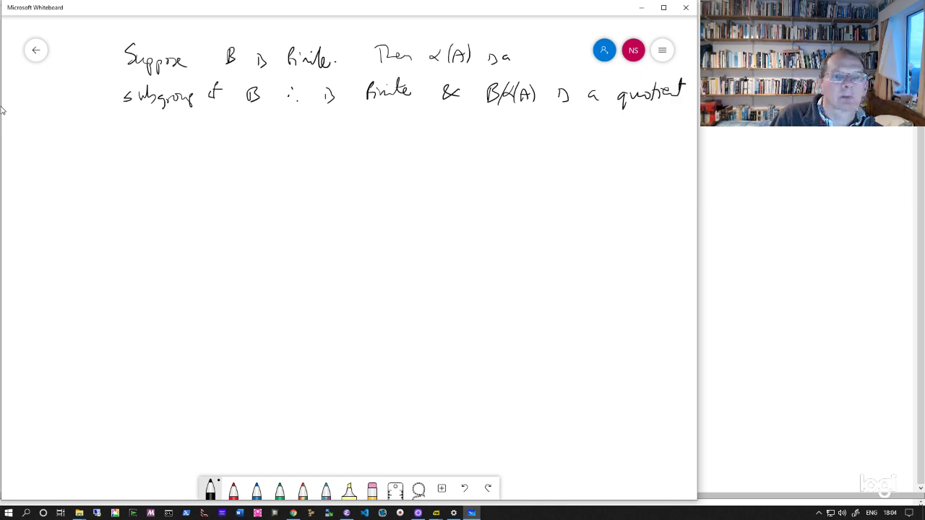
{"action": "mouse_move", "coordinate": [124, 137]}
{"action": "left_mouse_down"}
{"action": "mouse_move", "coordinate": [136, 127]}
{"action": "mouse_move", "coordinate": [161, 143]}
{"action": "mouse_move", "coordinate": [282, 139]}
{"action": "mouse_move", "coordinate": [320, 125]}
{"action": "left_mouse_up"}
{"action": "left_click", "coordinate": [325, 132]}
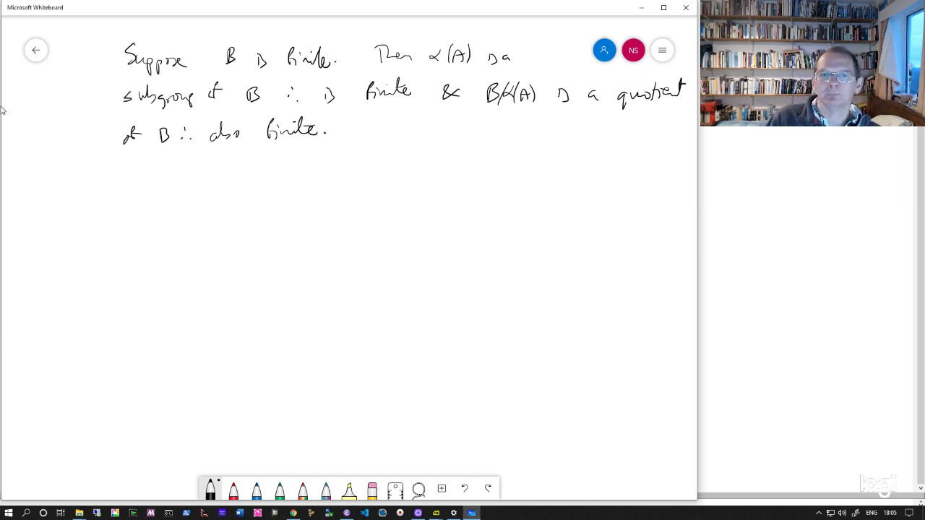
Step: Write 'But A ≃ α(A) & C ≃ B/α(A)' after 'finite.'
{"action": "mouse_move", "coordinate": [356, 122]}
{"action": "left_mouse_down"}
{"action": "mouse_move", "coordinate": [374, 135]}
{"action": "mouse_move", "coordinate": [415, 141]}
{"action": "mouse_move", "coordinate": [418, 133]}
{"action": "left_mouse_up"}
{"action": "left_click_drag", "start_coordinate": [423, 128], "coordinate": [438, 125]}
{"action": "mouse_move", "coordinate": [453, 129]}
{"action": "left_mouse_down"}
{"action": "mouse_move", "coordinate": [445, 134]}
{"action": "mouse_move", "coordinate": [460, 140]}
{"action": "left_mouse_up"}
{"action": "left_click_drag", "start_coordinate": [465, 138], "coordinate": [474, 132]}
{"action": "mouse_move", "coordinate": [476, 123]}
{"action": "left_mouse_down"}
{"action": "mouse_move", "coordinate": [478, 136]}
{"action": "mouse_move", "coordinate": [525, 134]}
{"action": "left_mouse_up"}
{"action": "mouse_move", "coordinate": [541, 124]}
{"action": "left_mouse_down"}
{"action": "mouse_move", "coordinate": [539, 134]}
{"action": "mouse_move", "coordinate": [563, 123]}
{"action": "mouse_move", "coordinate": [579, 133]}
{"action": "left_mouse_up"}
{"action": "left_click_drag", "start_coordinate": [579, 120], "coordinate": [591, 137]}
{"action": "left_click_drag", "start_coordinate": [607, 126], "coordinate": [614, 134]}
{"action": "left_click_drag", "start_coordinate": [619, 135], "coordinate": [628, 133]}
{"action": "left_click_drag", "start_coordinate": [620, 125], "coordinate": [633, 135]}
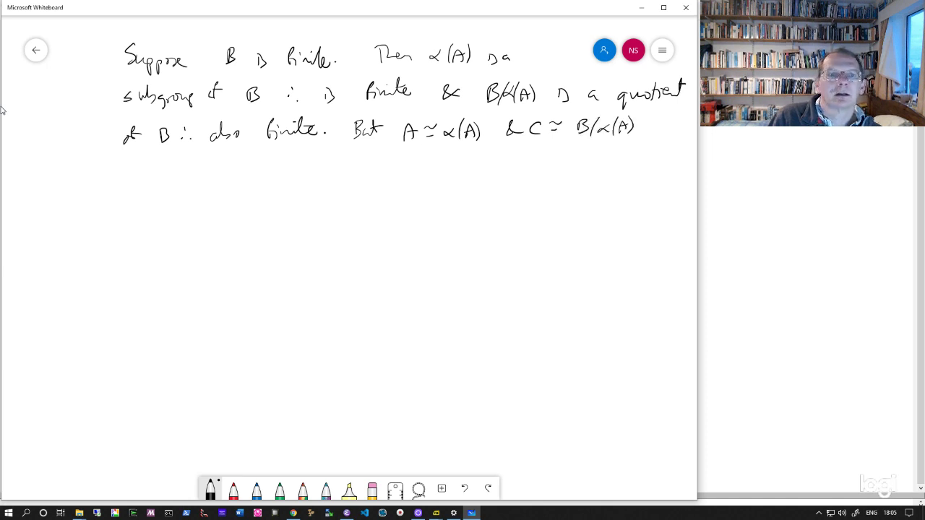
Step: Write '∴ A & C are finite. Converse is similar.' and begin 'Standard (Lagrange'' below
{"action": "left_click", "coordinate": [129, 171]}
{"action": "left_click", "coordinate": [127, 179]}
{"action": "left_click", "coordinate": [133, 178]}
{"action": "left_click_drag", "start_coordinate": [154, 180], "coordinate": [166, 181]}
{"action": "left_click_drag", "start_coordinate": [156, 175], "coordinate": [185, 176]}
{"action": "mouse_move", "coordinate": [204, 166]}
{"action": "left_mouse_down"}
{"action": "mouse_move", "coordinate": [203, 176]}
{"action": "mouse_move", "coordinate": [247, 172]}
{"action": "left_mouse_up"}
{"action": "mouse_move", "coordinate": [282, 154]}
{"action": "left_mouse_down"}
{"action": "mouse_move", "coordinate": [275, 174]}
{"action": "mouse_move", "coordinate": [285, 162]}
{"action": "mouse_move", "coordinate": [307, 166]}
{"action": "left_mouse_up"}
{"action": "left_click_drag", "start_coordinate": [309, 163], "coordinate": [319, 161]}
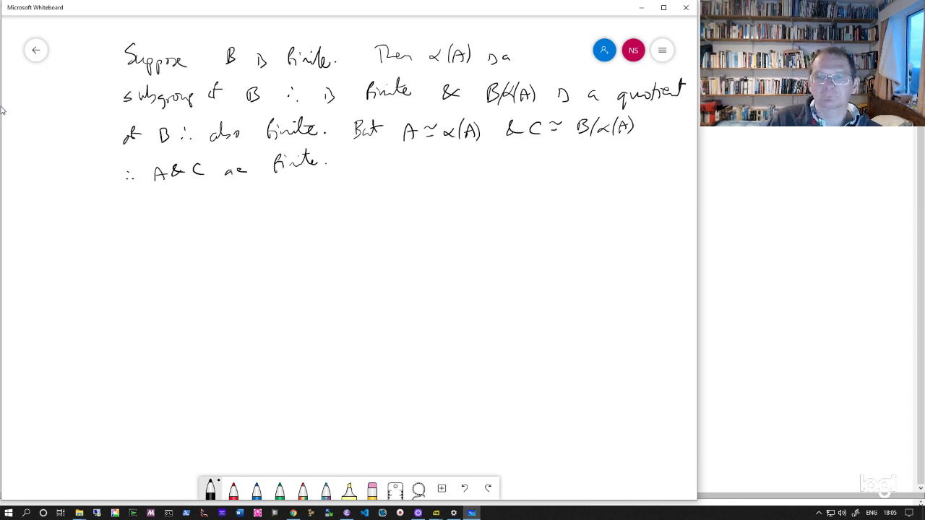
{"action": "mouse_move", "coordinate": [373, 156]}
{"action": "left_mouse_down"}
{"action": "mouse_move", "coordinate": [363, 167]}
{"action": "mouse_move", "coordinate": [442, 167]}
{"action": "left_mouse_up"}
{"action": "mouse_move", "coordinate": [467, 154]}
{"action": "left_mouse_down"}
{"action": "mouse_move", "coordinate": [461, 168]}
{"action": "mouse_move", "coordinate": [520, 162]}
{"action": "left_mouse_up"}
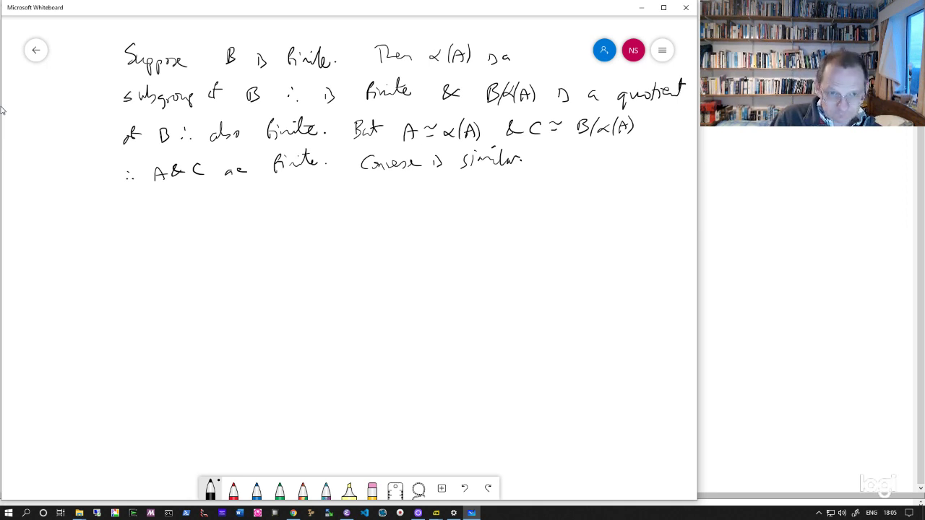
{"action": "mouse_move", "coordinate": [135, 206]}
{"action": "left_mouse_down"}
{"action": "mouse_move", "coordinate": [126, 216]}
{"action": "mouse_move", "coordinate": [202, 207]}
{"action": "mouse_move", "coordinate": [290, 216]}
{"action": "mouse_move", "coordinate": [302, 206]}
{"action": "mouse_move", "coordinate": [335, 210]}
{"action": "mouse_move", "coordinate": [341, 191]}
{"action": "left_mouse_up"}
Step: Finish the heading 'Lagrange's Theorem):'
{"action": "left_click_drag", "start_coordinate": [341, 190], "coordinate": [356, 205]}
{"action": "left_click_drag", "start_coordinate": [362, 200], "coordinate": [394, 203]}
{"action": "mouse_move", "coordinate": [394, 190]}
{"action": "left_mouse_down"}
{"action": "mouse_move", "coordinate": [397, 206]}
{"action": "mouse_move", "coordinate": [435, 210]}
{"action": "left_mouse_up"}
{"action": "left_click", "coordinate": [409, 196]}
{"action": "left_click", "coordinate": [410, 203]}
Step: Write '|B| = |α(A)| · |B/α(A)|' after the colon
{"action": "mouse_move", "coordinate": [441, 189]}
{"action": "left_mouse_down"}
{"action": "mouse_move", "coordinate": [442, 205]}
{"action": "mouse_move", "coordinate": [453, 209]}
{"action": "mouse_move", "coordinate": [506, 204]}
{"action": "left_mouse_up"}
{"action": "left_click_drag", "start_coordinate": [508, 205], "coordinate": [514, 205]}
{"action": "left_click_drag", "start_coordinate": [526, 178], "coordinate": [526, 207]}
{"action": "mouse_move", "coordinate": [561, 167]}
{"action": "left_mouse_down"}
{"action": "mouse_move", "coordinate": [561, 208]}
{"action": "mouse_move", "coordinate": [576, 180]}
{"action": "left_mouse_up"}
{"action": "mouse_move", "coordinate": [576, 168]}
{"action": "left_mouse_down"}
{"action": "mouse_move", "coordinate": [576, 178]}
{"action": "mouse_move", "coordinate": [596, 183]}
{"action": "mouse_move", "coordinate": [564, 205]}
{"action": "left_mouse_up"}
{"action": "mouse_move", "coordinate": [578, 192]}
{"action": "left_mouse_down"}
{"action": "mouse_move", "coordinate": [577, 205]}
{"action": "mouse_move", "coordinate": [586, 205]}
{"action": "left_mouse_up"}
{"action": "left_click_drag", "start_coordinate": [587, 191], "coordinate": [589, 205]}
{"action": "left_click_drag", "start_coordinate": [602, 168], "coordinate": [603, 204]}
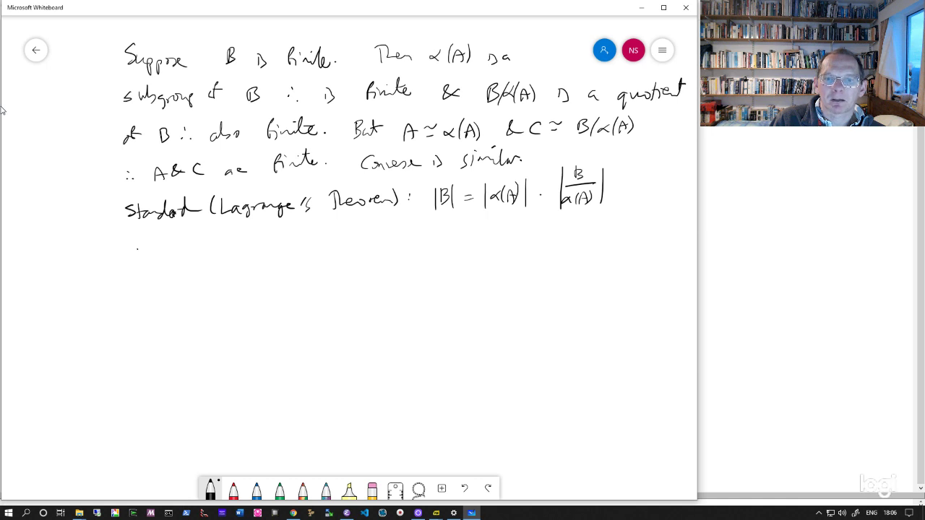
Step: Write '= |A| · |C|' on the next line
{"action": "mouse_move", "coordinate": [137, 248]}
{"action": "left_mouse_down"}
{"action": "mouse_move", "coordinate": [149, 247]}
{"action": "mouse_move", "coordinate": [161, 265]}
{"action": "left_mouse_up"}
{"action": "mouse_move", "coordinate": [168, 256]}
{"action": "left_mouse_down"}
{"action": "mouse_move", "coordinate": [179, 246]}
{"action": "mouse_move", "coordinate": [181, 257]}
{"action": "left_mouse_up"}
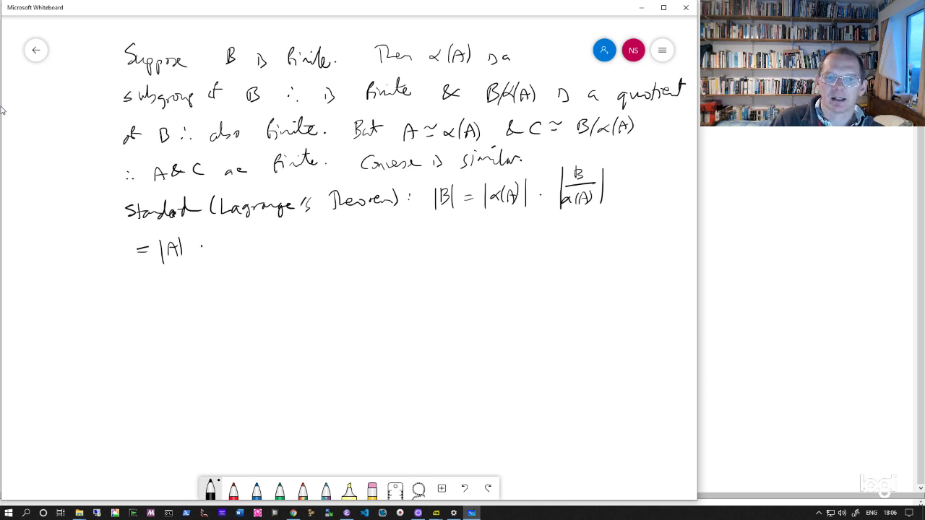
{"action": "mouse_move", "coordinate": [221, 236]}
{"action": "left_mouse_down"}
{"action": "mouse_move", "coordinate": [222, 253]}
{"action": "mouse_move", "coordinate": [243, 250]}
{"action": "left_mouse_up"}
{"action": "left_click_drag", "start_coordinate": [250, 237], "coordinate": [251, 253]}
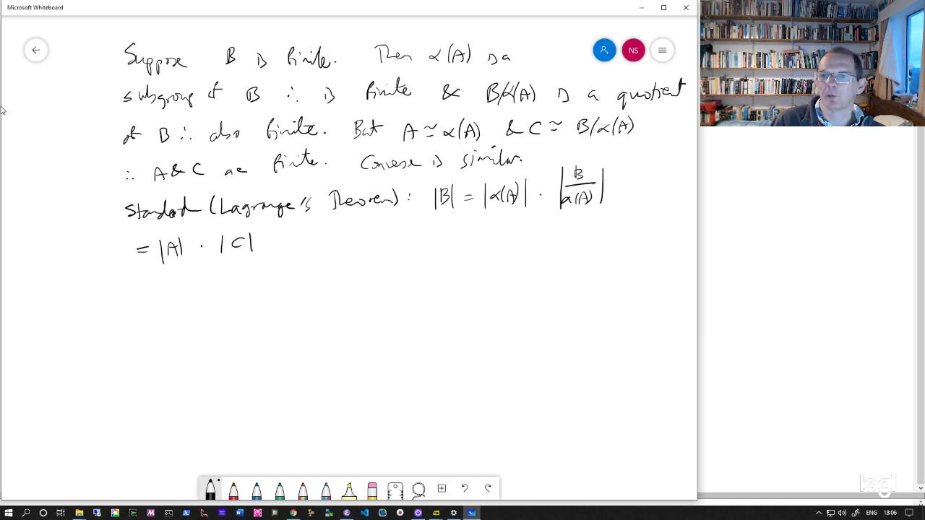